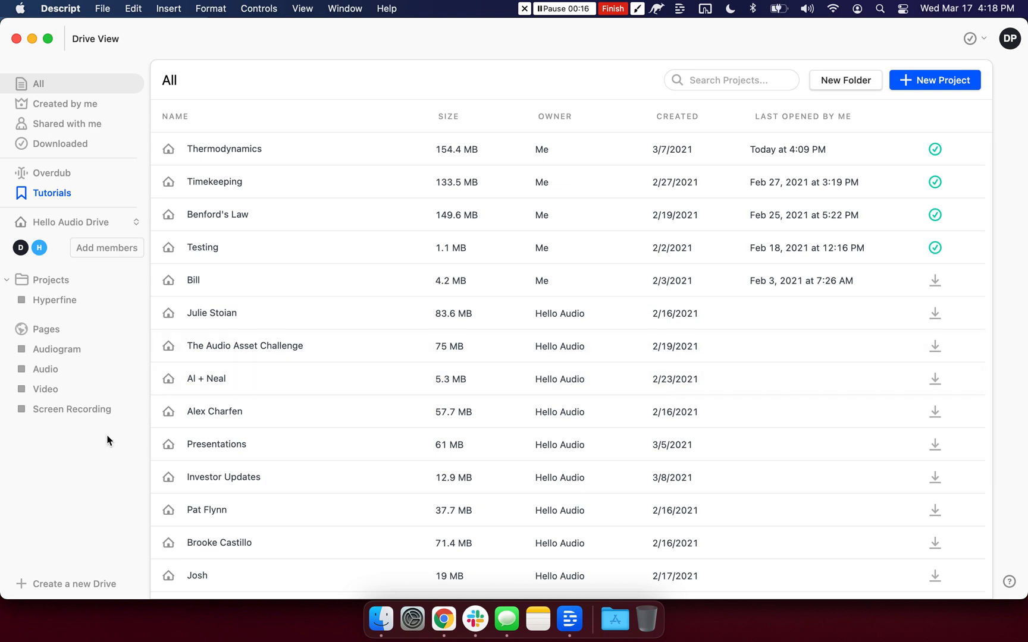
Step: Open the Testing project and start a cloud export of its composition to Hello Audio
{"action": "left_click", "coordinate": [208, 248]}
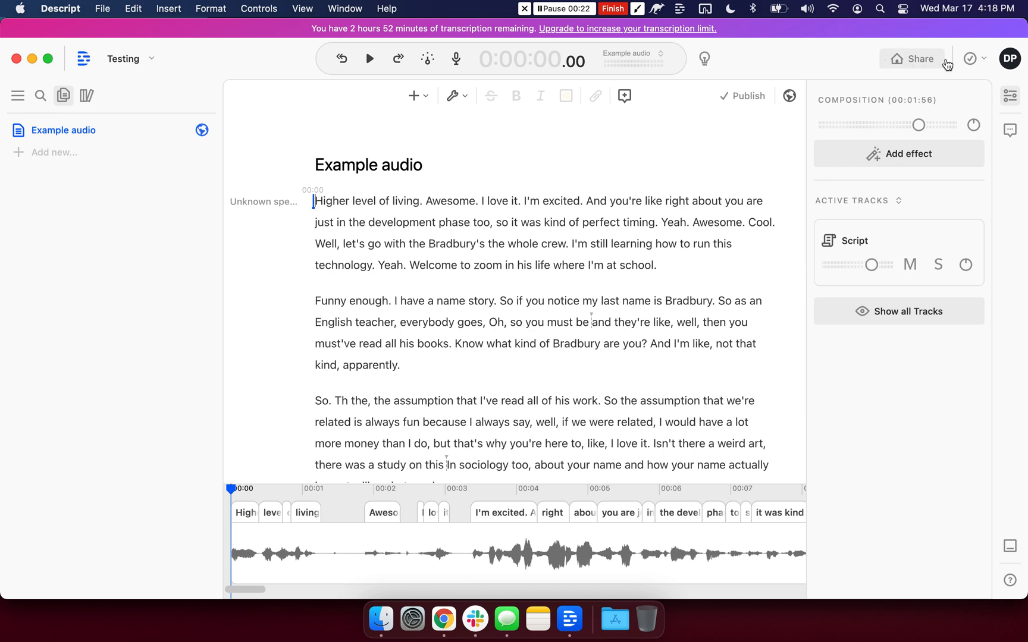
{"action": "left_click", "coordinate": [912, 66]}
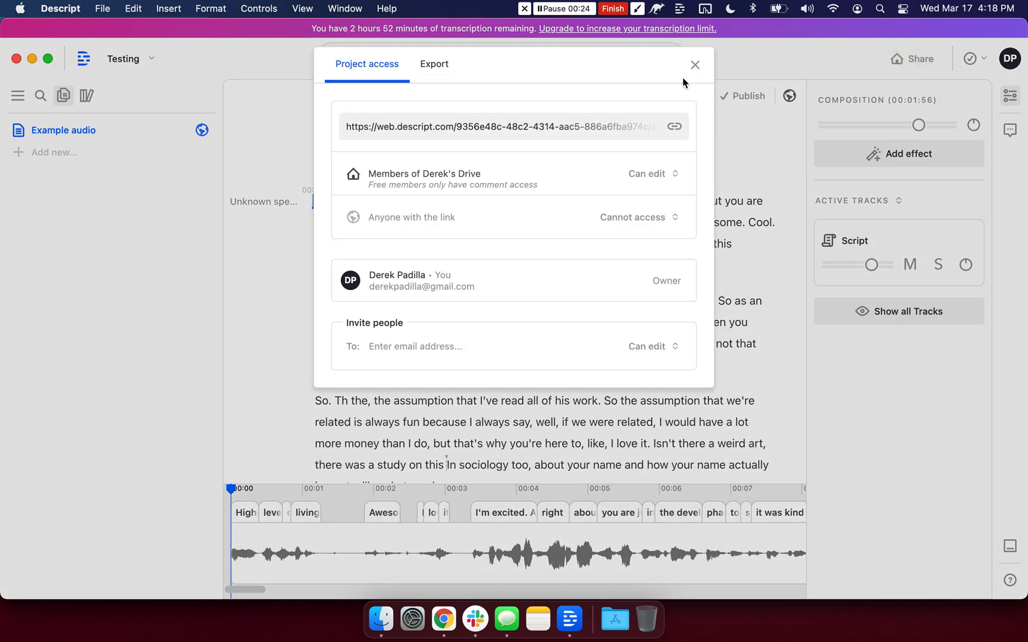
{"action": "left_click", "coordinate": [434, 63]}
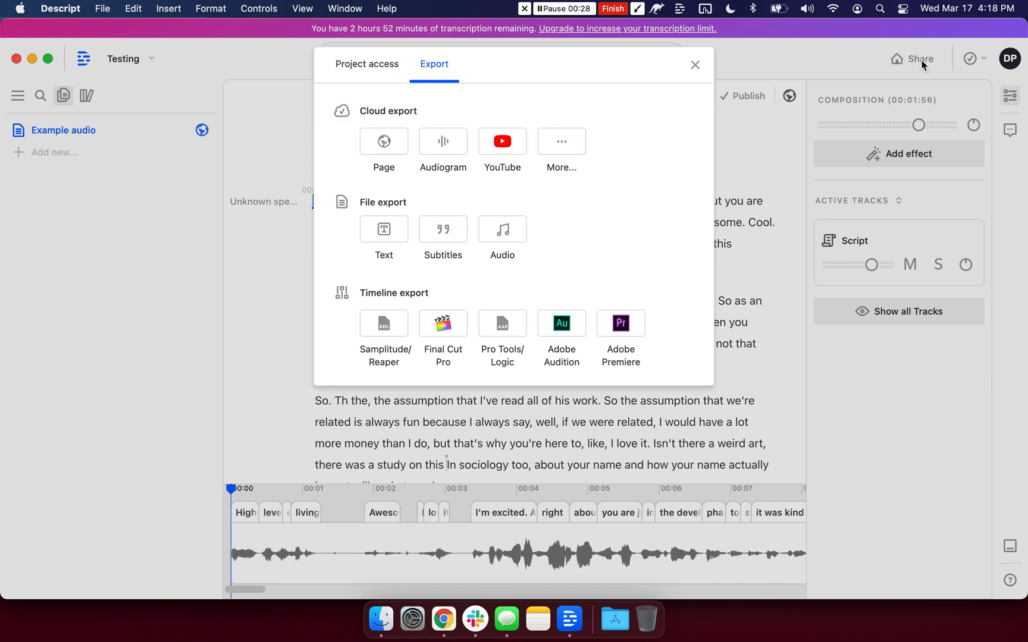
{"action": "left_click", "coordinate": [566, 142]}
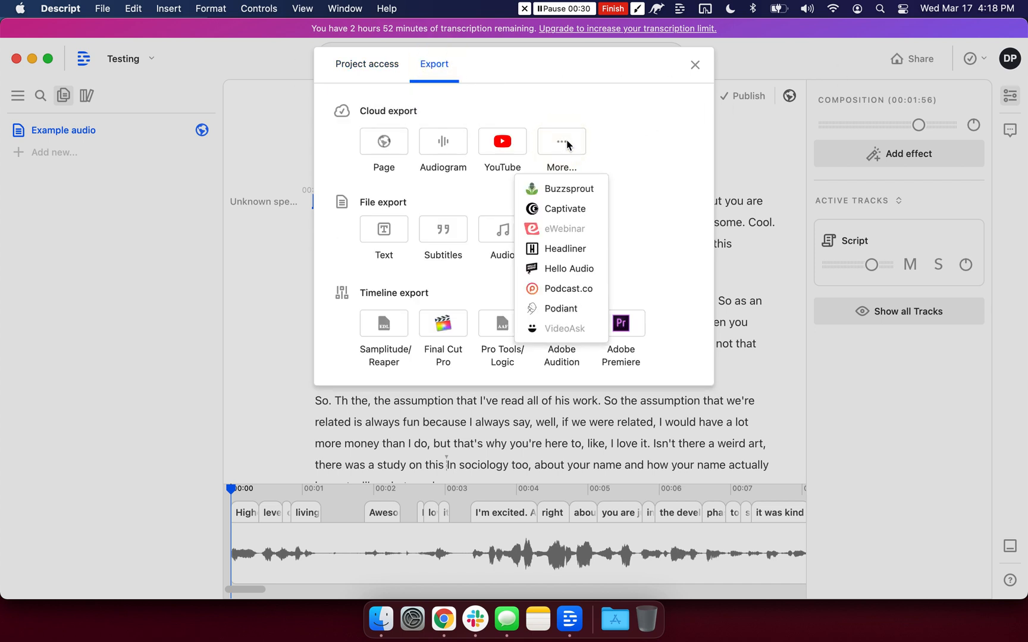
{"action": "left_click", "coordinate": [567, 269]}
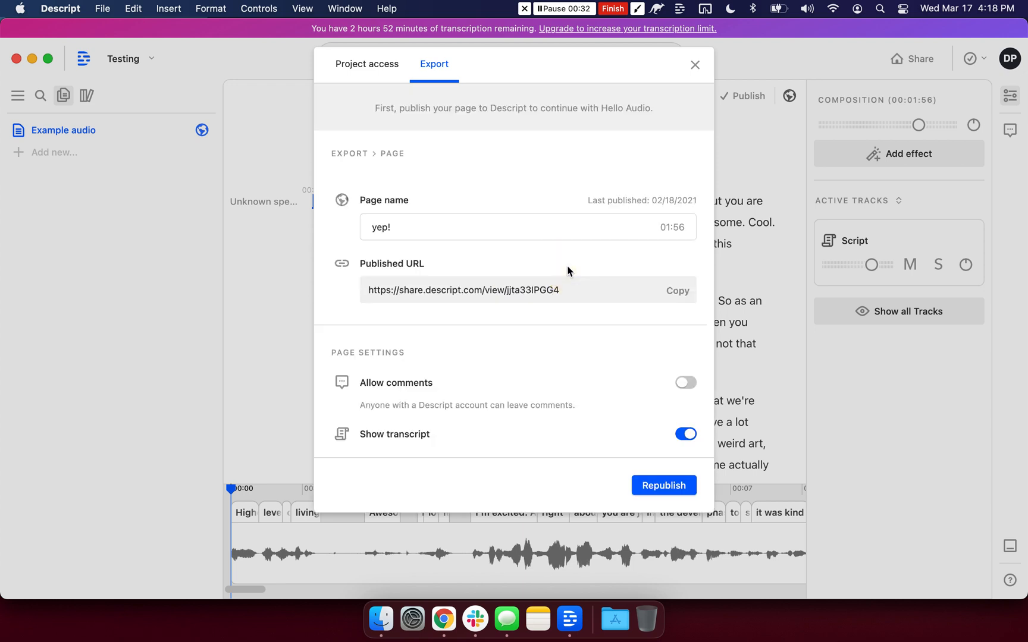
Step: Rename the page "This is the title", republish it and continue to Hello Audio in the browser
{"action": "left_click_drag", "start_coordinate": [465, 229], "coordinate": [282, 228]}
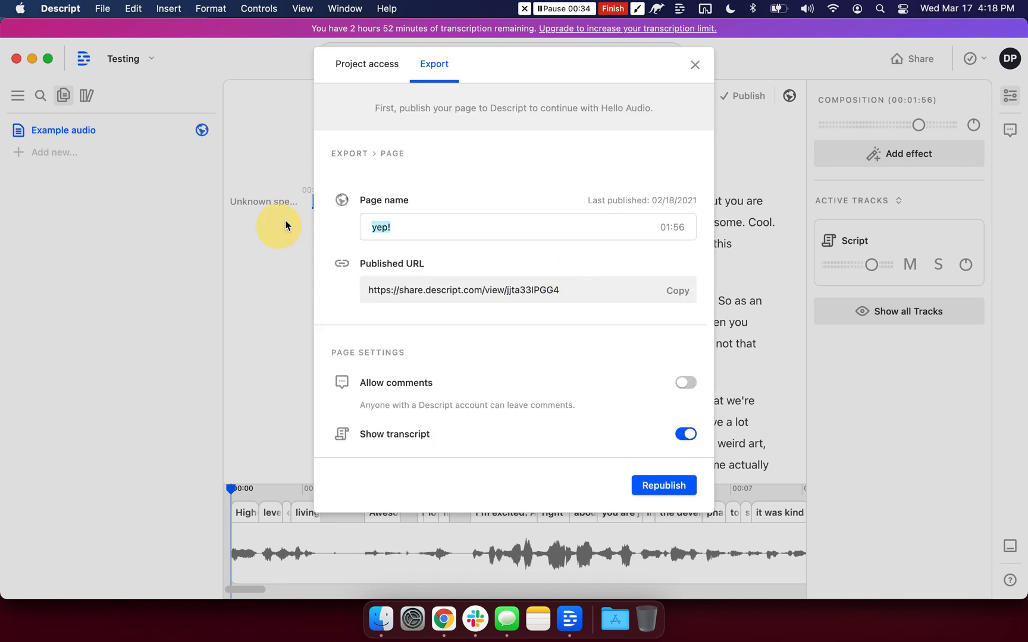
{"action": "type", "text": "This is the title"}
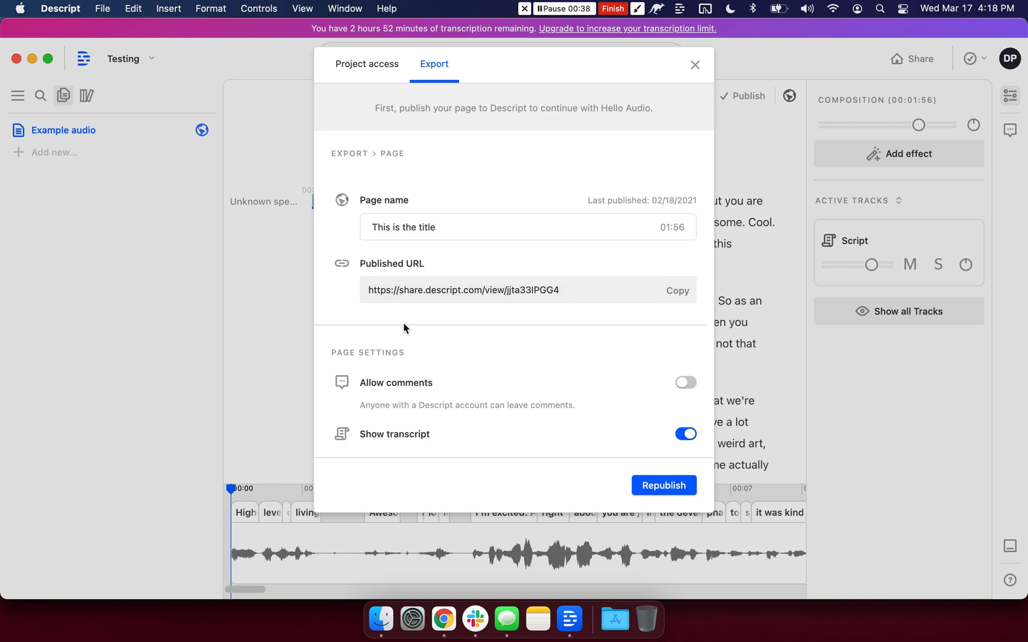
{"action": "left_click", "coordinate": [665, 487]}
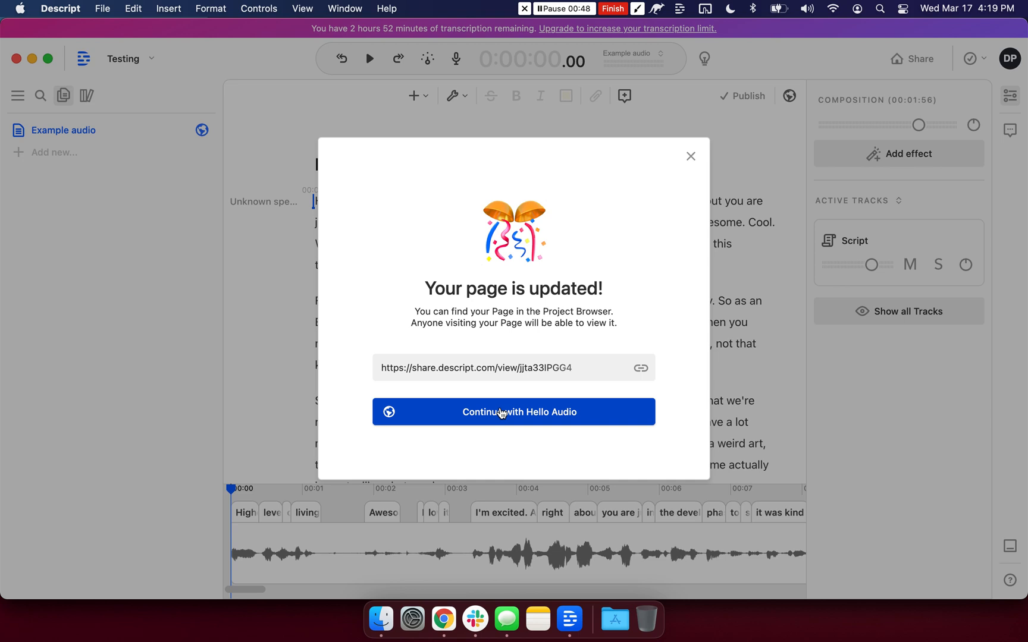
{"action": "left_click", "coordinate": [501, 412]}
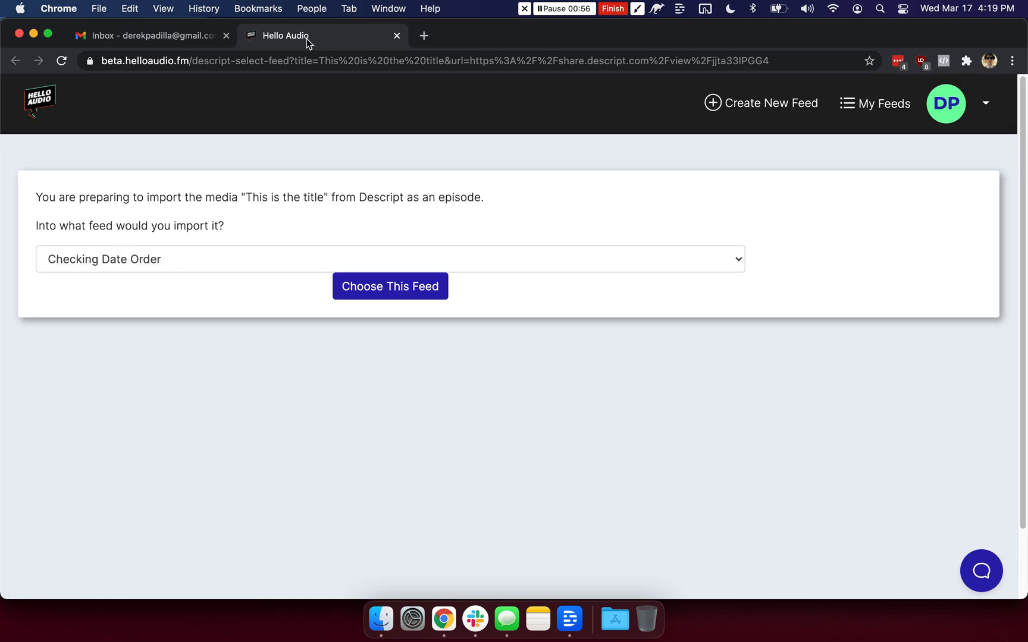
Step: Import the media as an episode into the "Testing 1 2 3" feed
{"action": "left_click", "coordinate": [204, 256]}
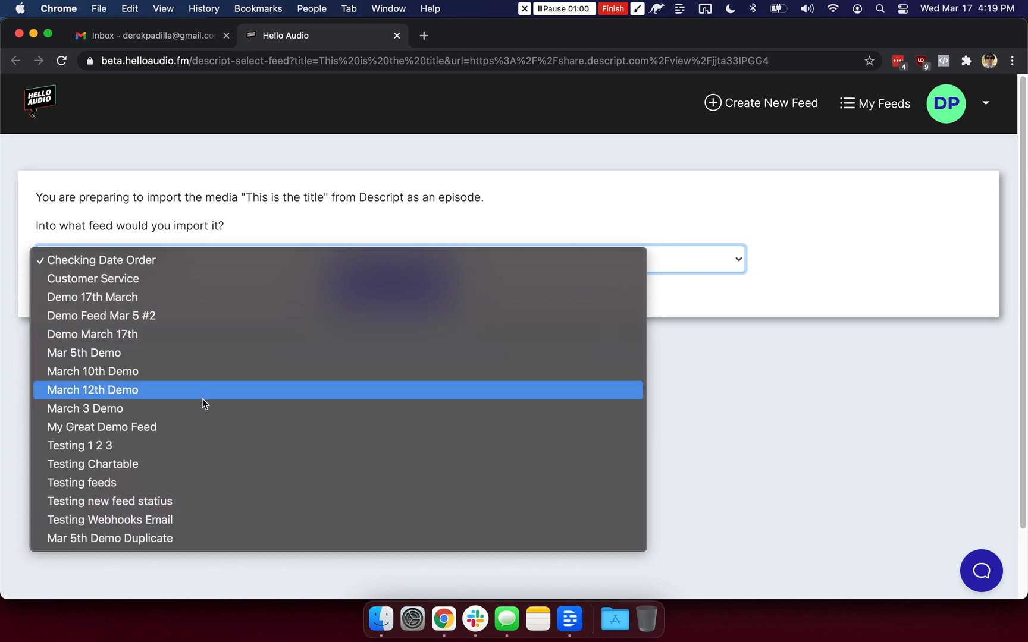
{"action": "left_click", "coordinate": [210, 452]}
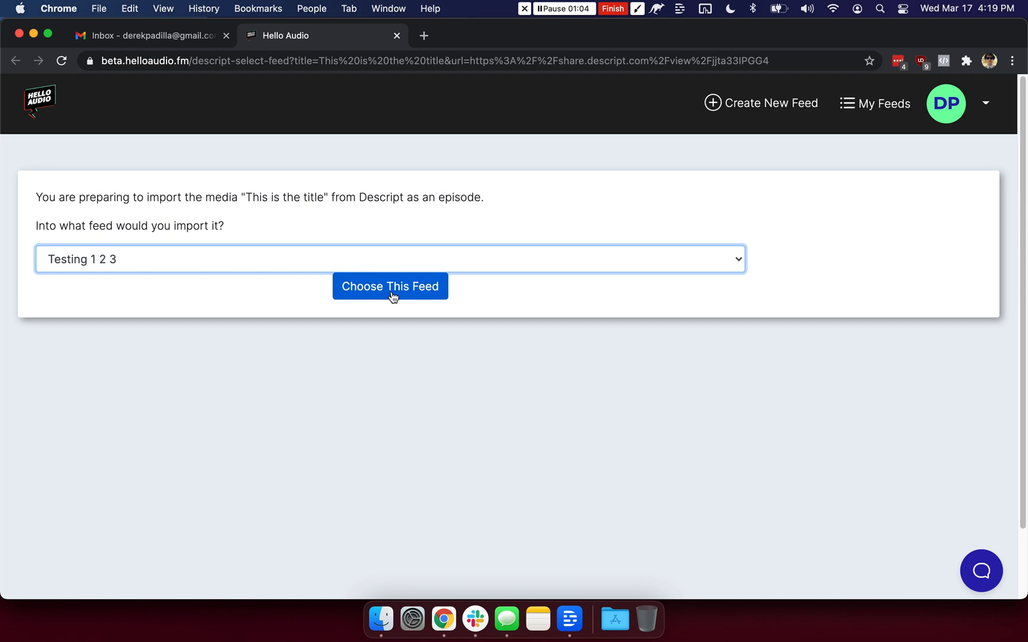
{"action": "left_click_drag", "start_coordinate": [247, 197], "coordinate": [329, 197]}
{"action": "left_click", "coordinate": [422, 289]}
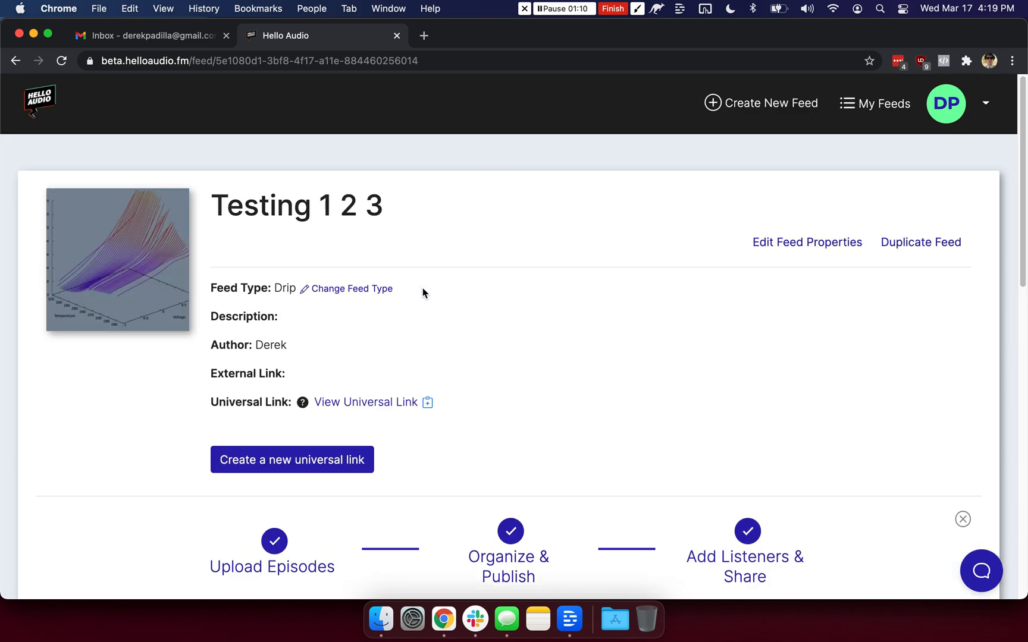
Step: Open the imported episode "This is the title" from the feed's episode list and read its media conversion note
{"action": "scroll", "coordinate": [422, 288], "scroll_direction": "down", "scroll_amount": 3}
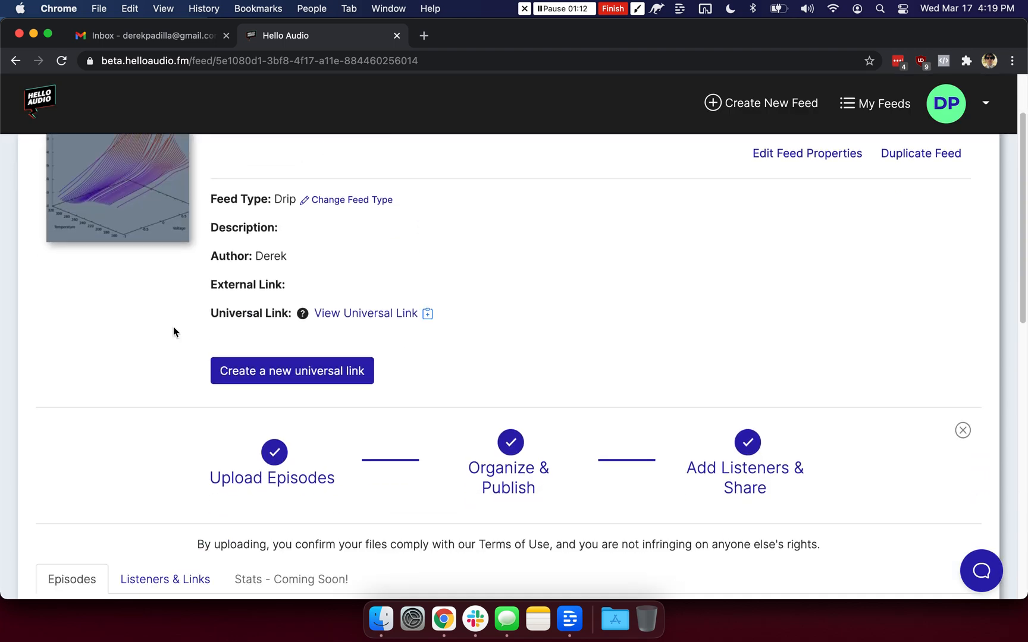
{"action": "scroll", "coordinate": [174, 326], "scroll_direction": "down", "scroll_amount": 6}
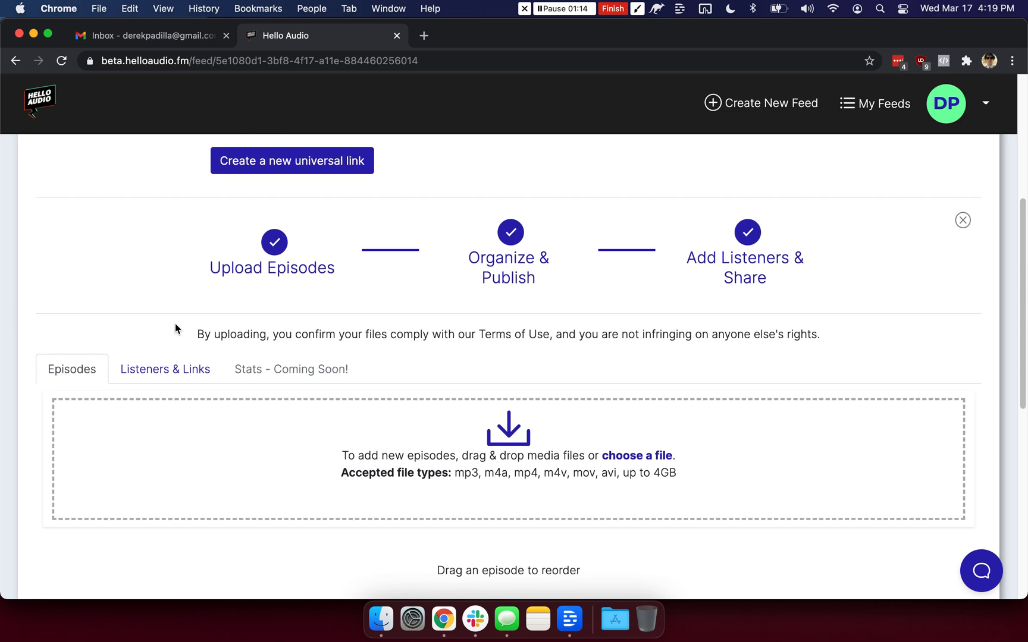
{"action": "scroll", "coordinate": [175, 327], "scroll_direction": "down", "scroll_amount": 4}
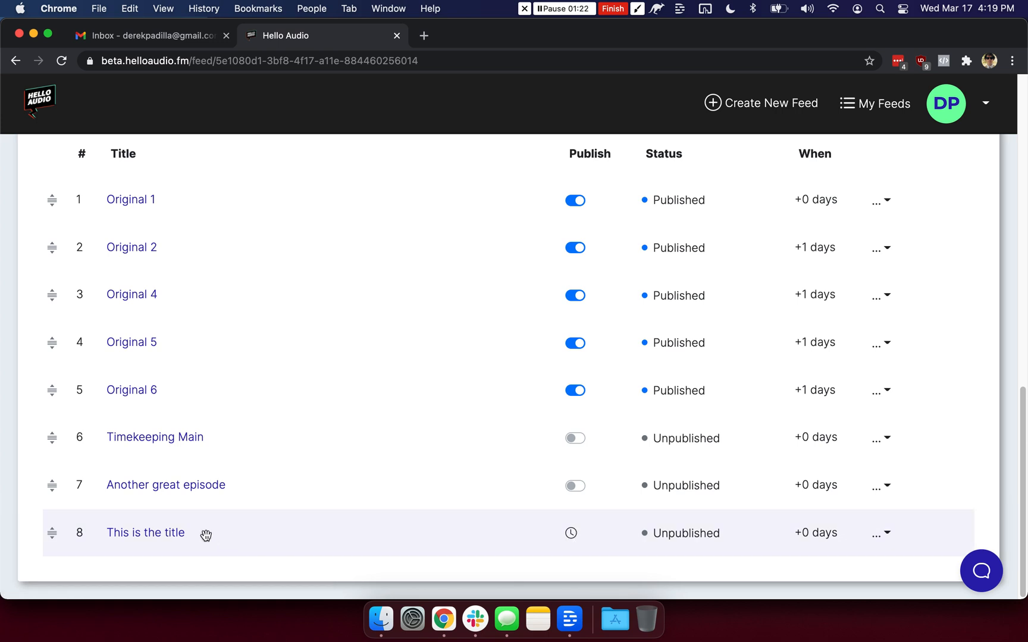
{"action": "left_click", "coordinate": [149, 532]}
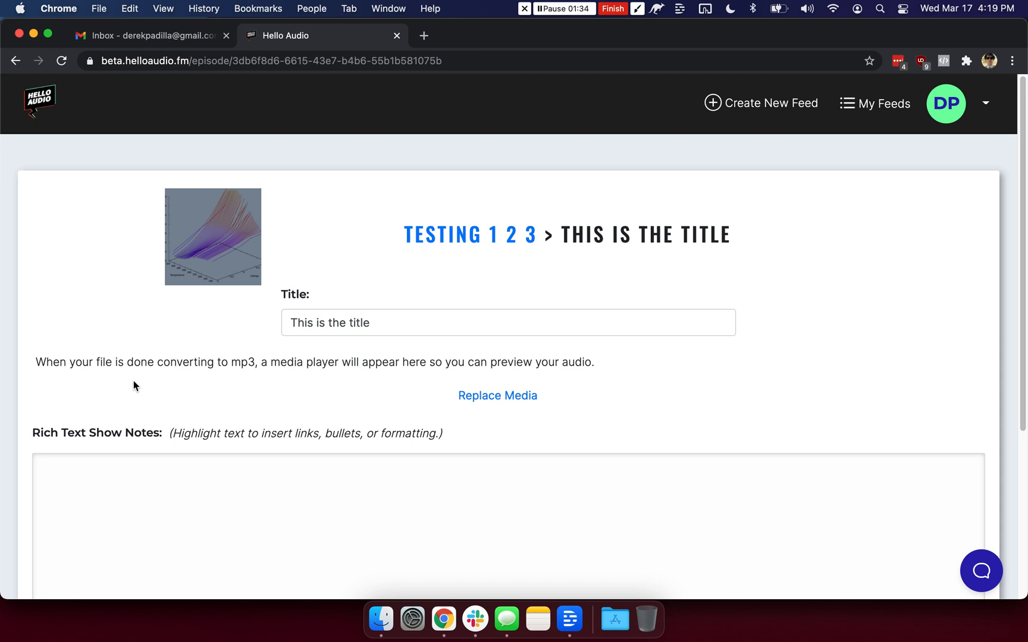
{"action": "left_click_drag", "start_coordinate": [69, 359], "coordinate": [566, 358]}
{"action": "left_click", "coordinate": [566, 358]}
Step: Switch back to Descript, return to the project list and create a new project named "Example Podcast"
{"action": "left_click", "coordinate": [568, 619]}
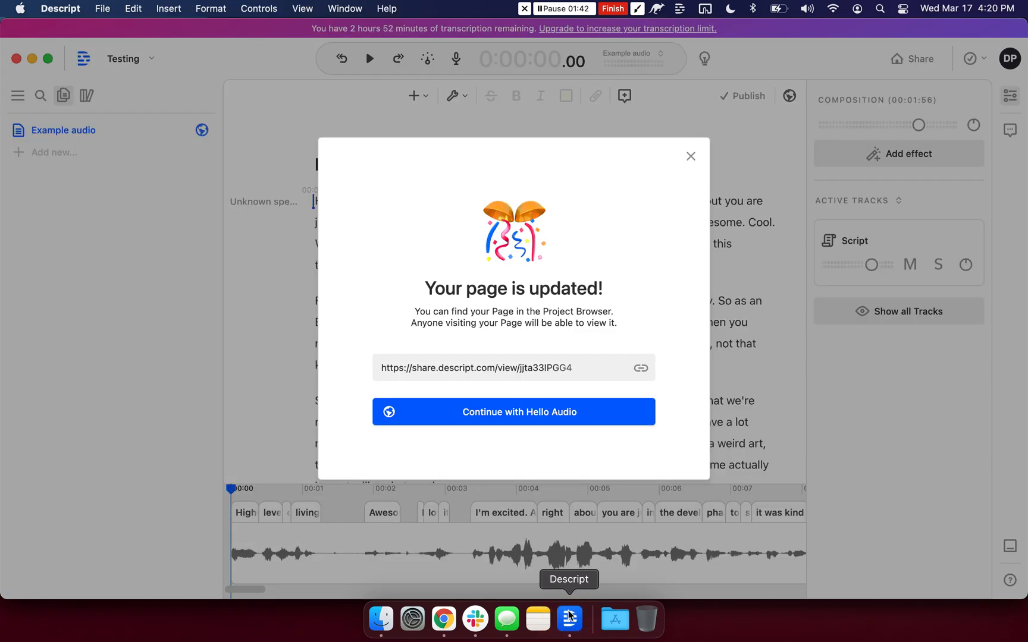
{"action": "left_click", "coordinate": [690, 158]}
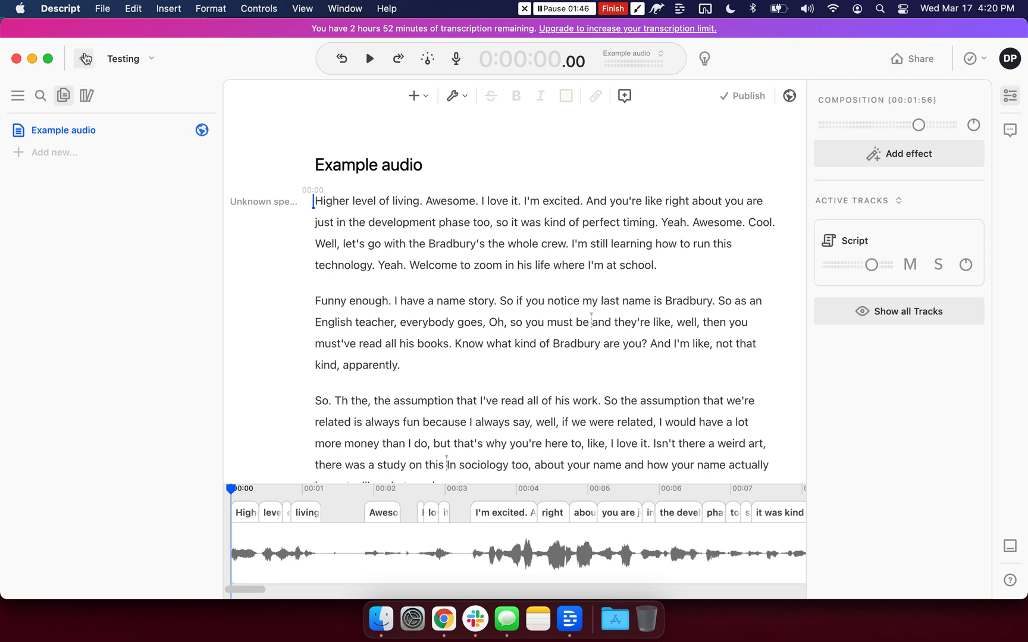
{"action": "left_click", "coordinate": [84, 58]}
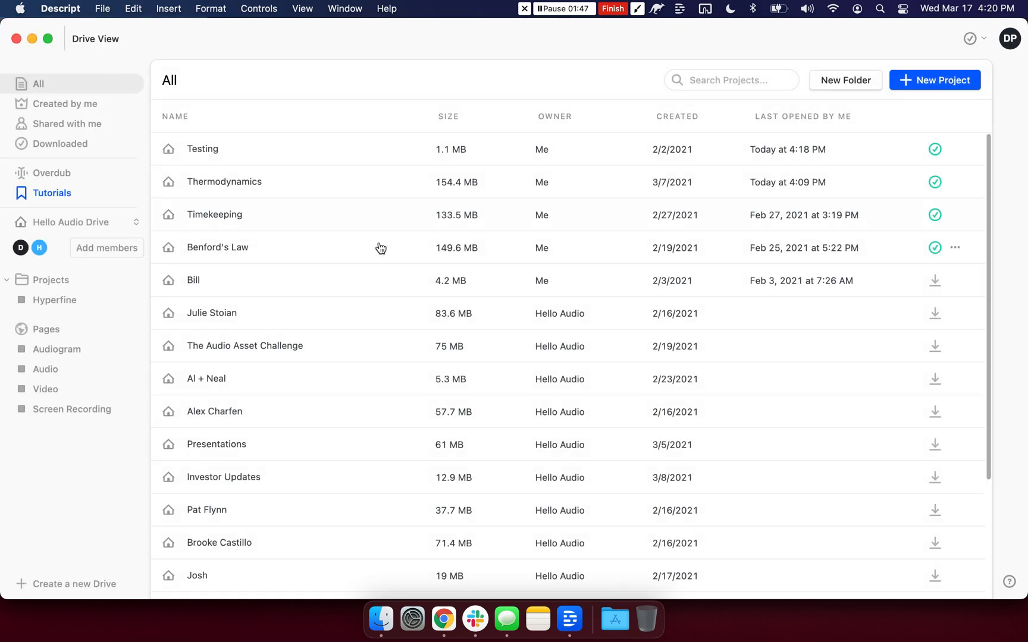
{"action": "left_click", "coordinate": [941, 82]}
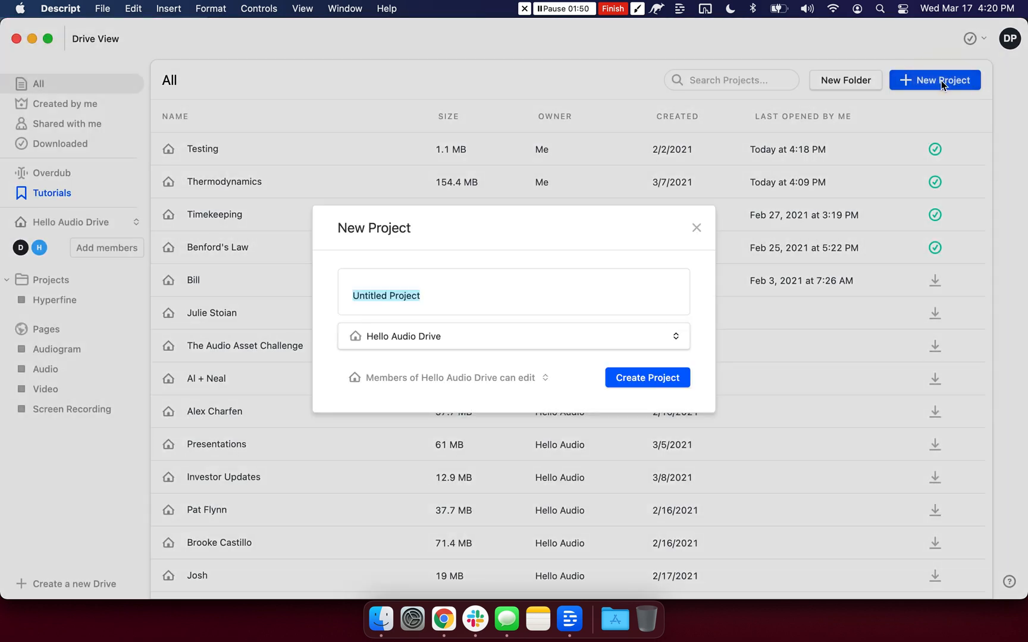
{"action": "type", "text": "Example Podcast"}
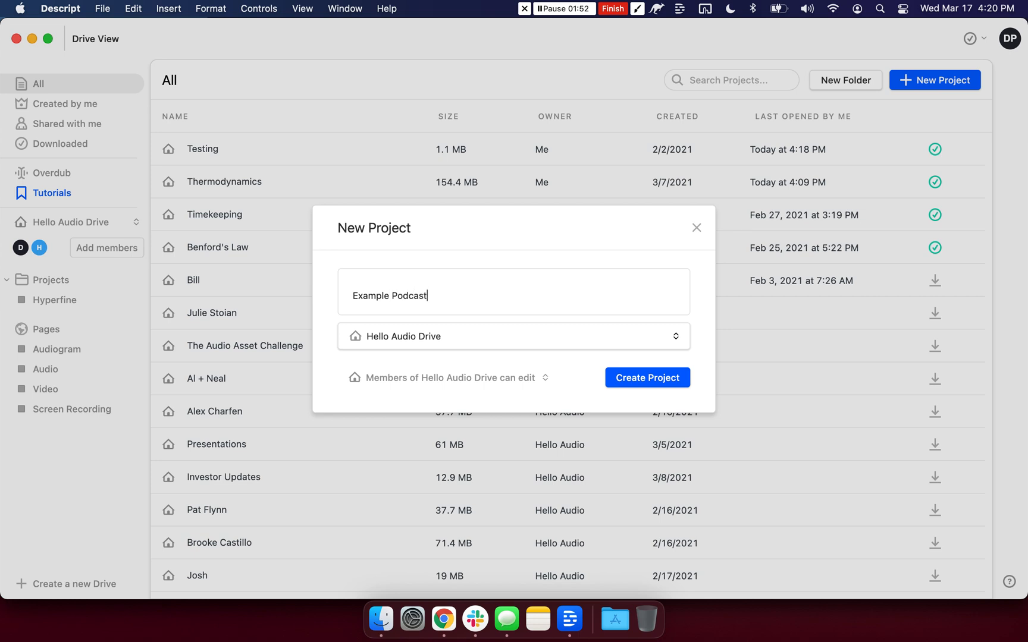
{"action": "left_click", "coordinate": [670, 382]}
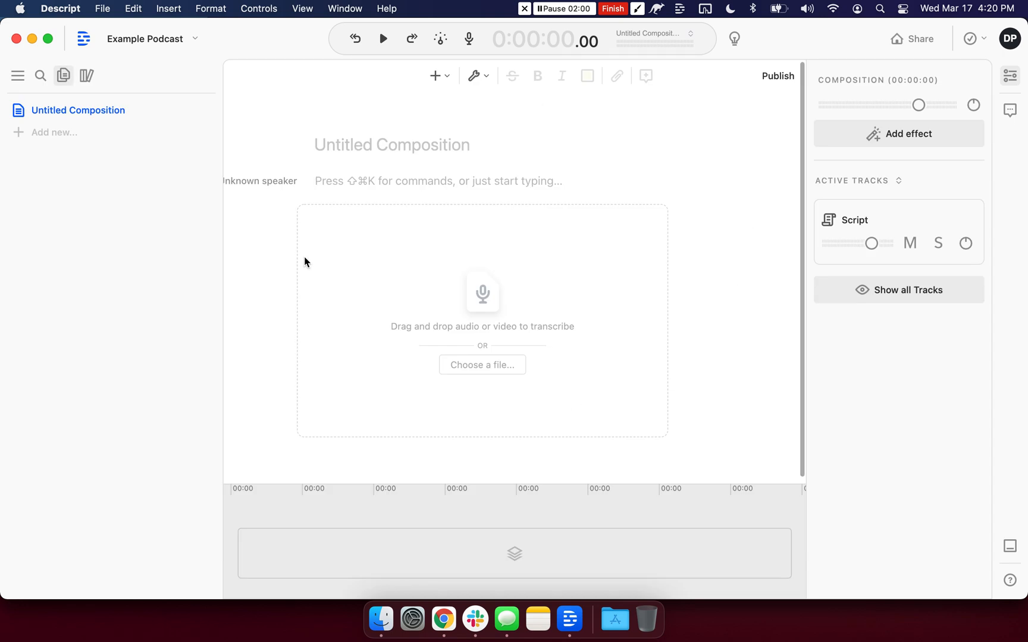
Step: Add Voice1.mp3 and Voice2.mp3 from Finder to the project and combine them into a multitrack sequence
{"action": "key", "text": "super+Tab"}
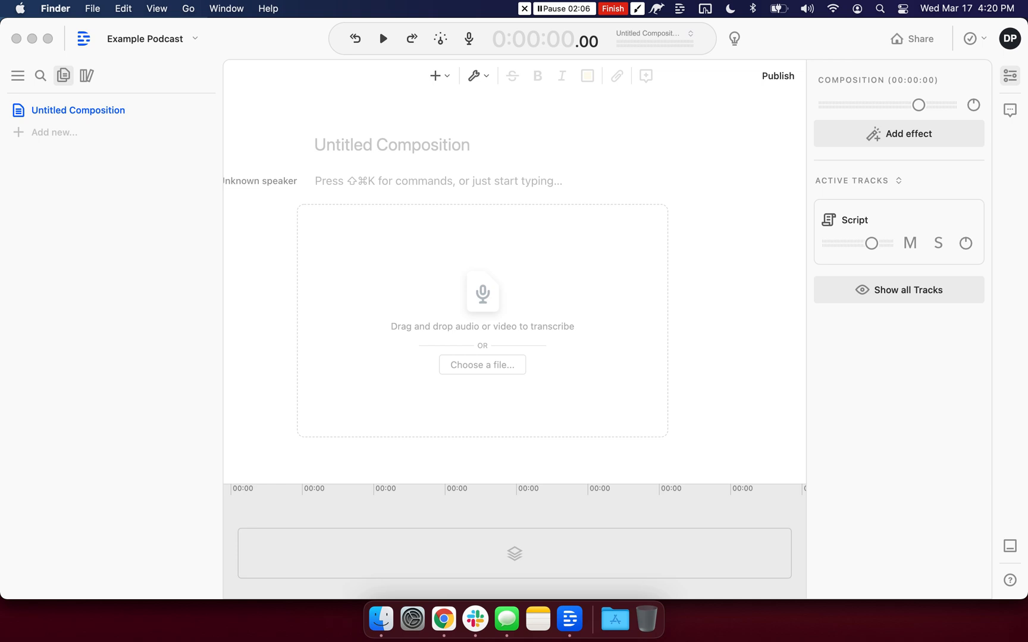
{"action": "left_click_drag", "start_coordinate": [659, 351], "coordinate": [396, 266]}
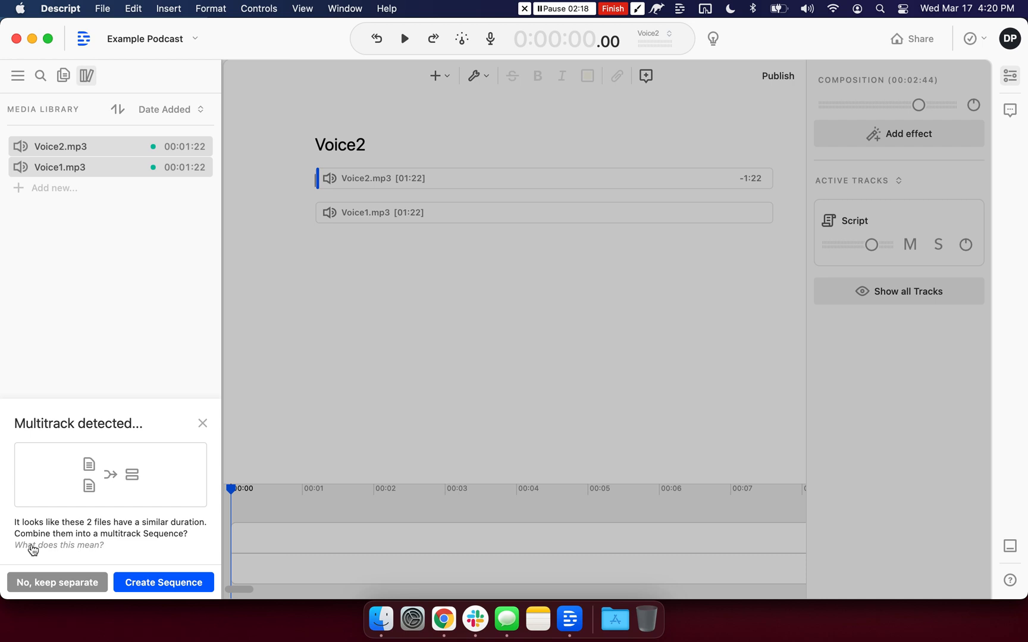
{"action": "left_click", "coordinate": [167, 583]}
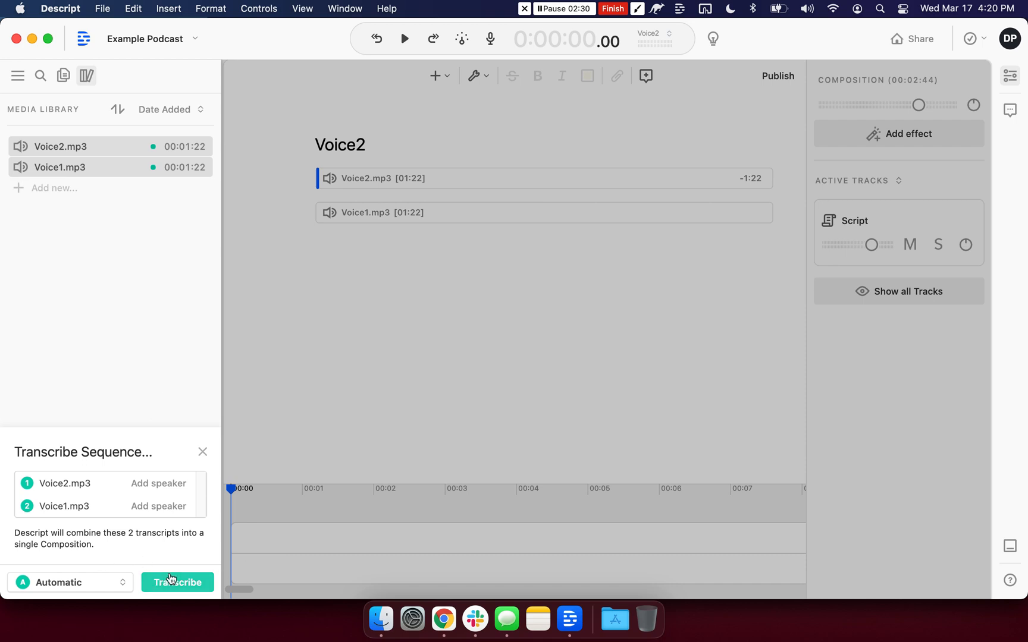
Step: Review the transcription methods, keep Automatic and transcribe the sequence
{"action": "left_click", "coordinate": [94, 583]}
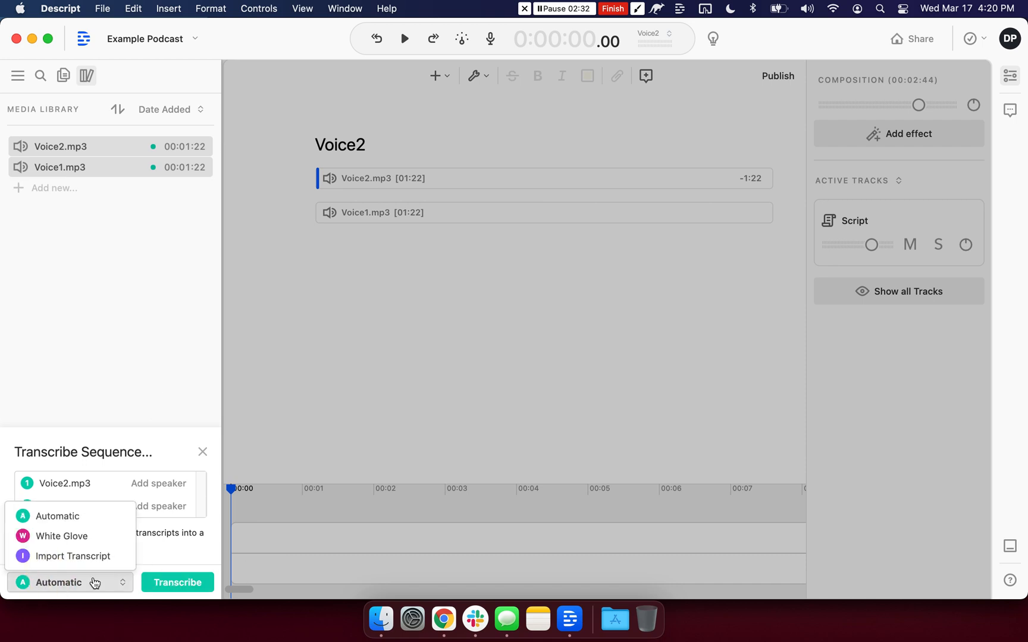
{"action": "left_click", "coordinate": [94, 583]}
{"action": "left_click", "coordinate": [177, 582]}
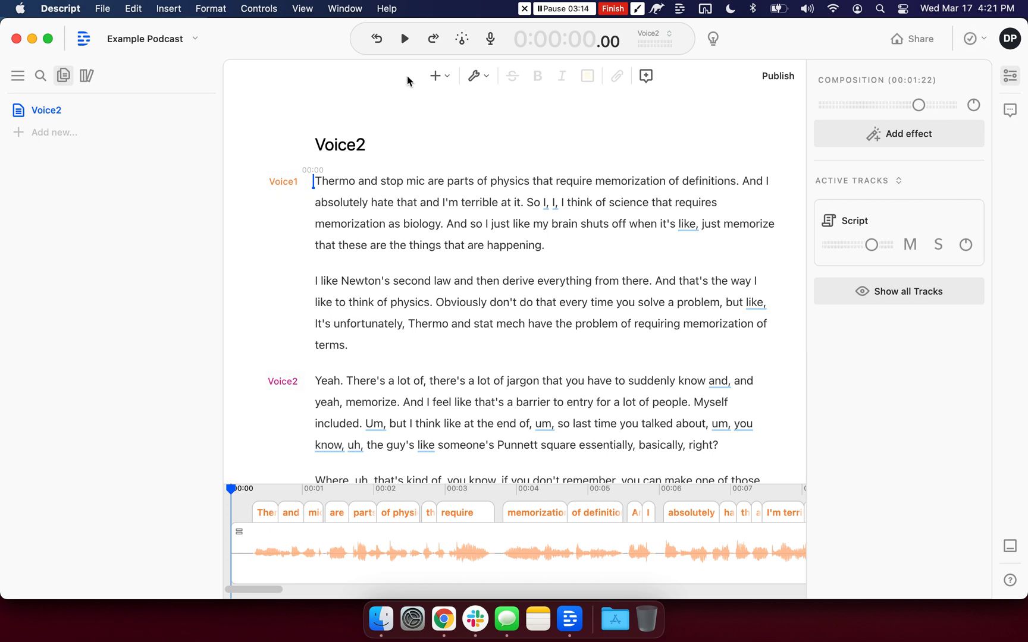
Step: Play the opening seconds of the composition, and lower its overall volume to about -7.7 dB
{"action": "left_click", "coordinate": [407, 39]}
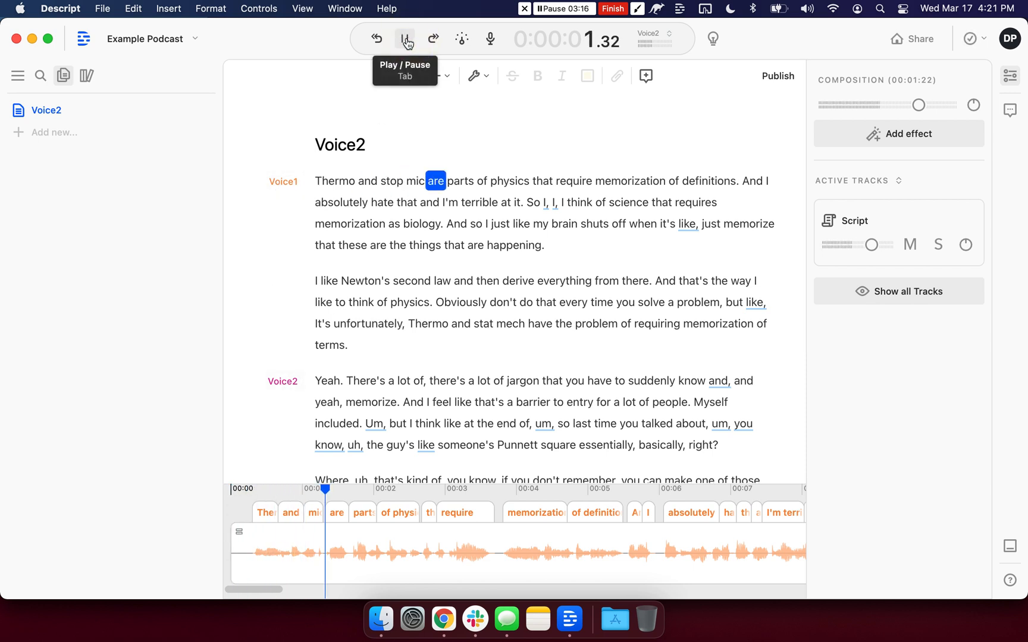
{"action": "left_click", "coordinate": [405, 42]}
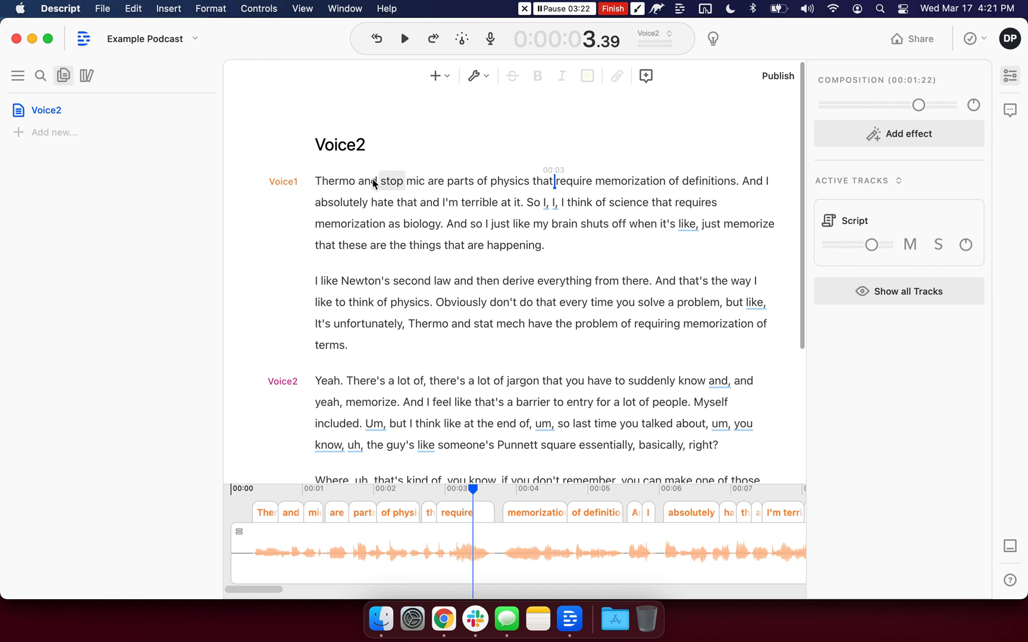
{"action": "mouse_move", "coordinate": [289, 186]}
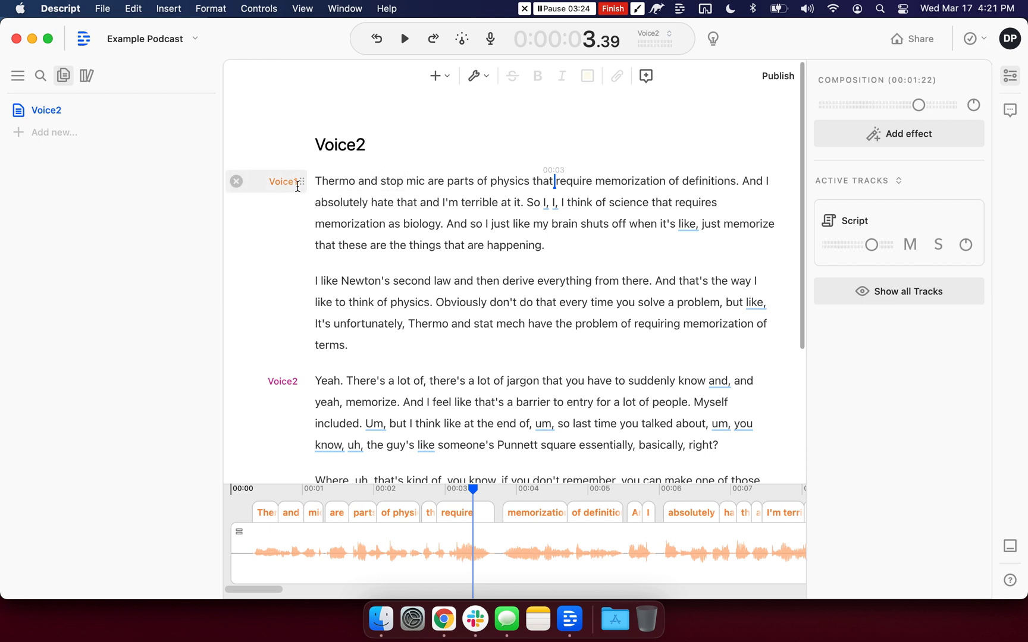
{"action": "left_click_drag", "start_coordinate": [920, 106], "coordinate": [888, 107]}
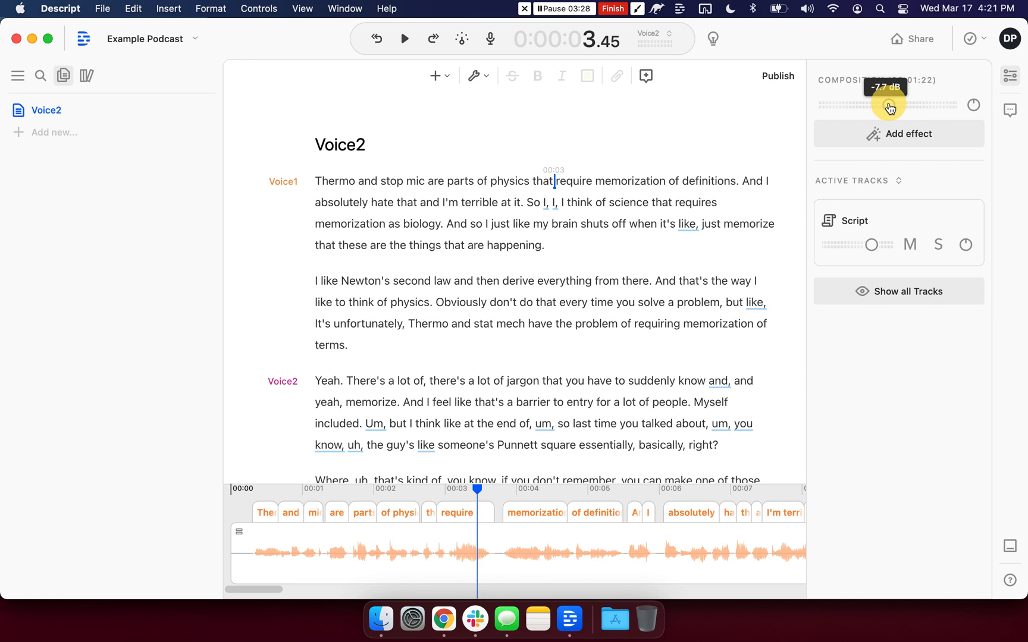
Step: Replace the Voice1 and Voice2 speaker labels in the transcript with each speaker's first name
{"action": "left_click", "coordinate": [281, 181]}
{"action": "type", "text": "Derek"}
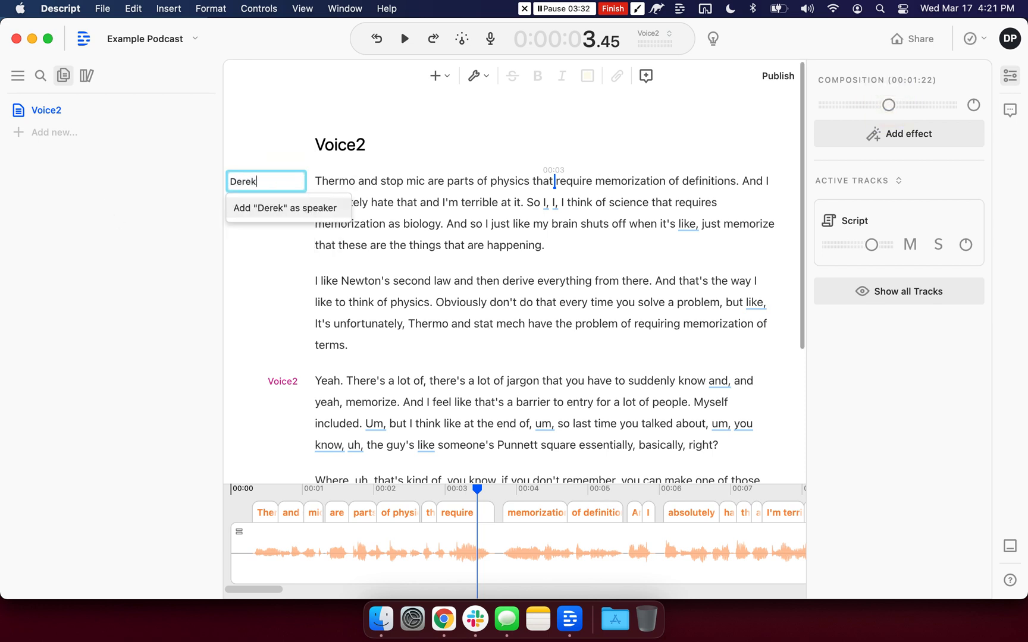
{"action": "key", "text": "Return"}
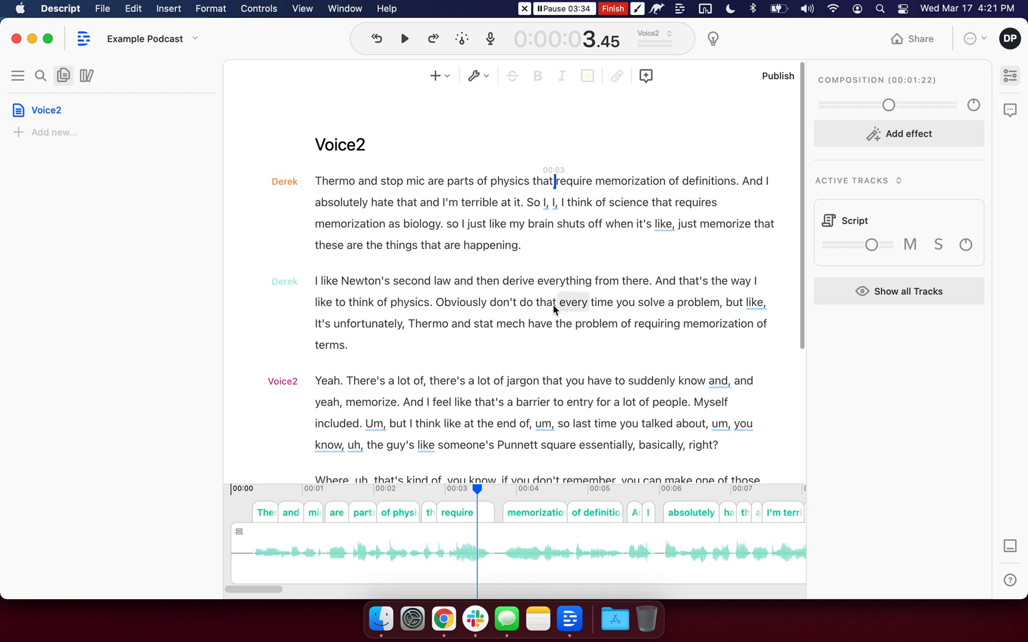
{"action": "left_click", "coordinate": [277, 381]}
{"action": "type", "text": "Zak"}
{"action": "key", "text": "Return"}
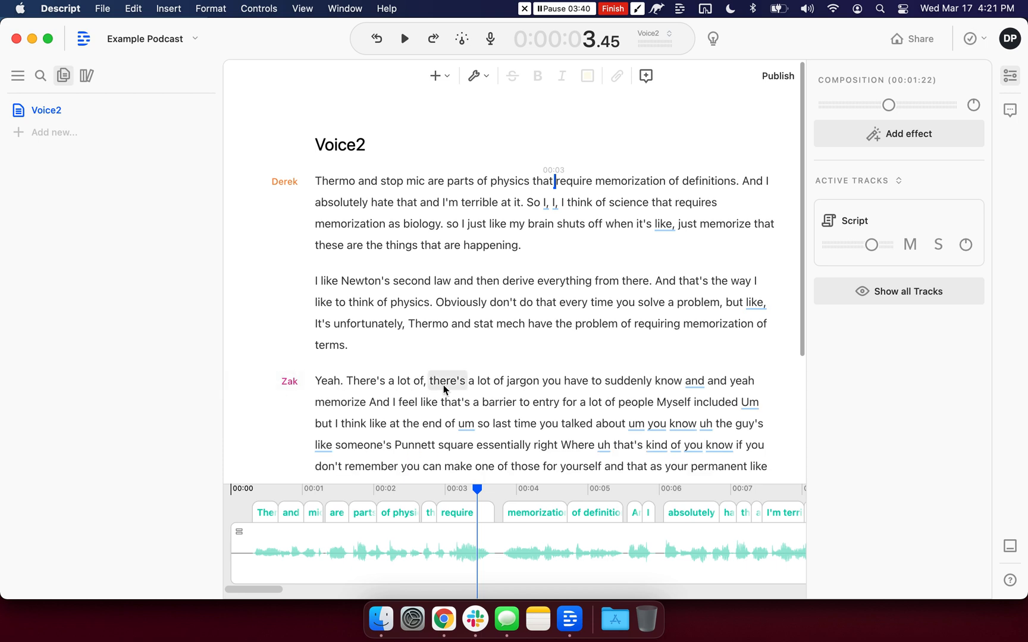
{"action": "scroll", "coordinate": [440, 400], "scroll_direction": "down", "scroll_amount": 1}
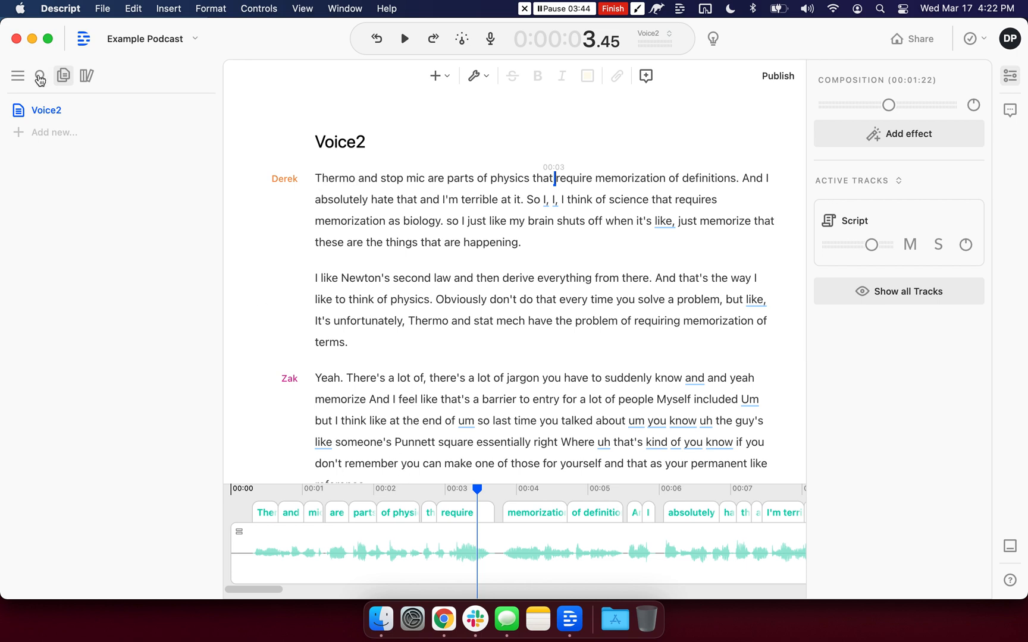
Step: Rename the Voice2 composition as Main Tracks
{"action": "left_click", "coordinate": [205, 111]}
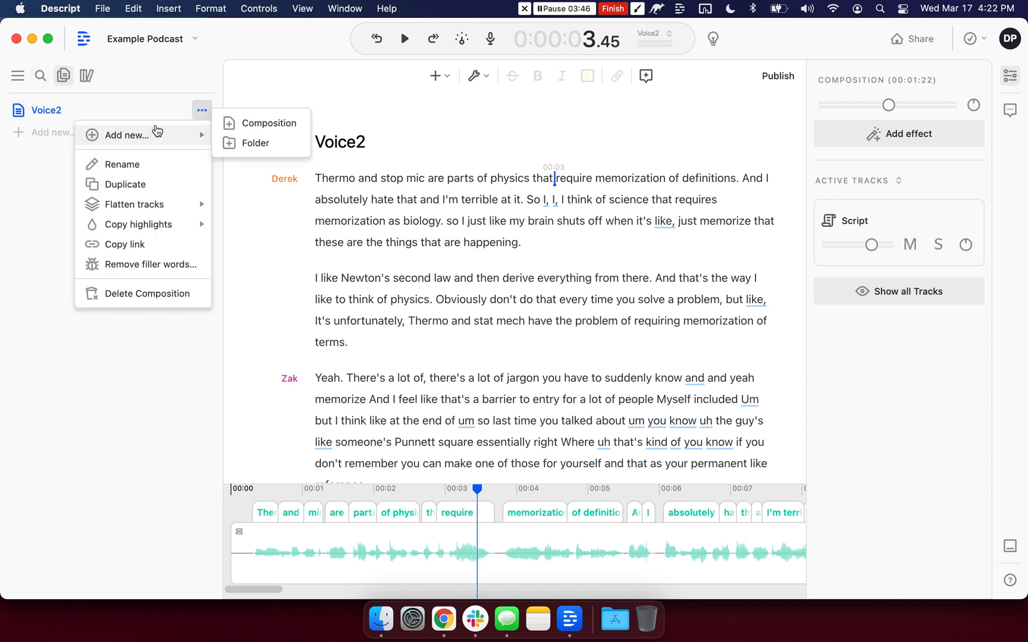
{"action": "left_click", "coordinate": [143, 161]}
{"action": "type", "text": "Main Track"}
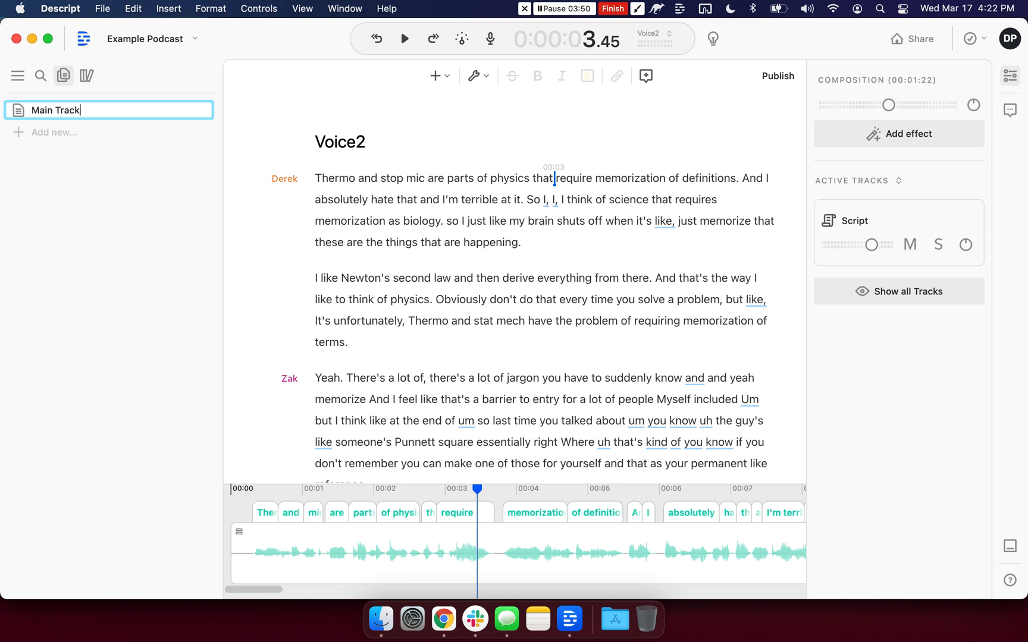
{"action": "key", "text": "Return"}
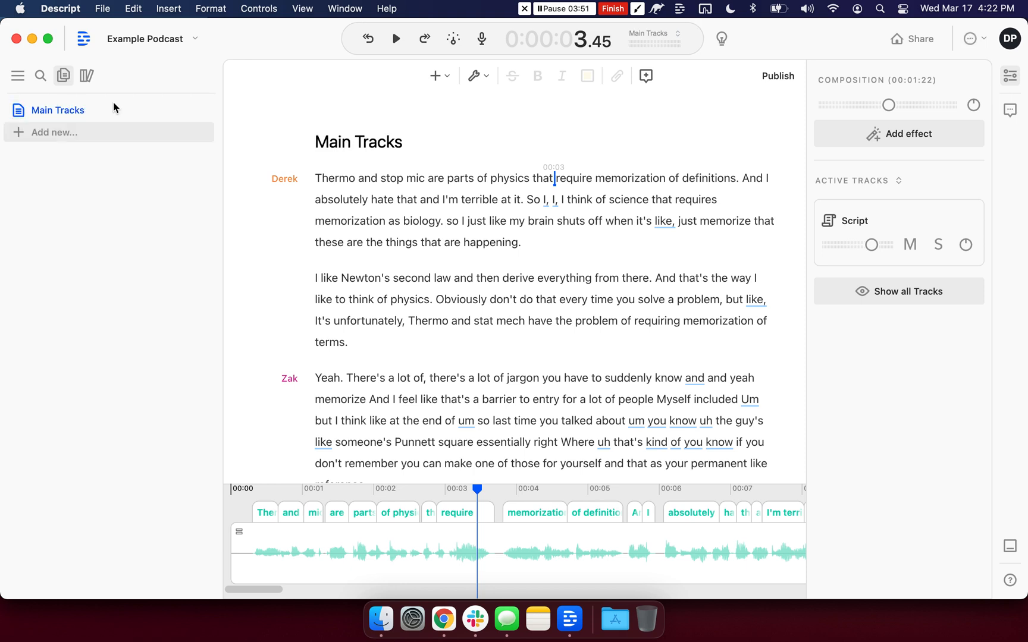
Step: Play the opening seconds of the composition, raise its overall volume slightly, and return the playhead to the start
{"action": "left_click", "coordinate": [321, 177]}
{"action": "scroll", "coordinate": [491, 345], "scroll_direction": "down", "scroll_amount": 3}
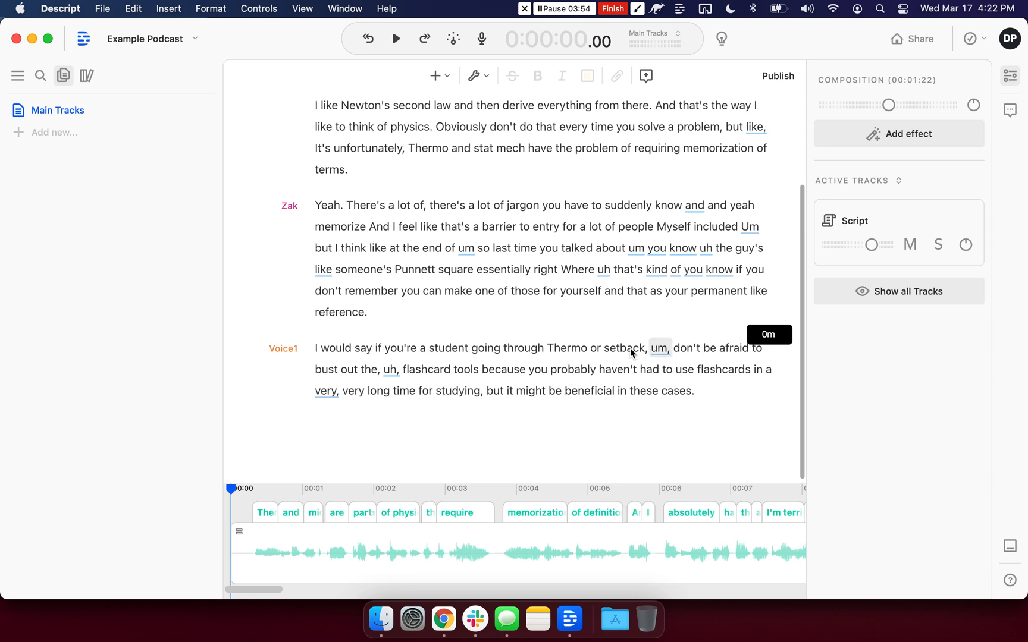
{"action": "scroll", "coordinate": [337, 326], "scroll_direction": "up", "scroll_amount": 3}
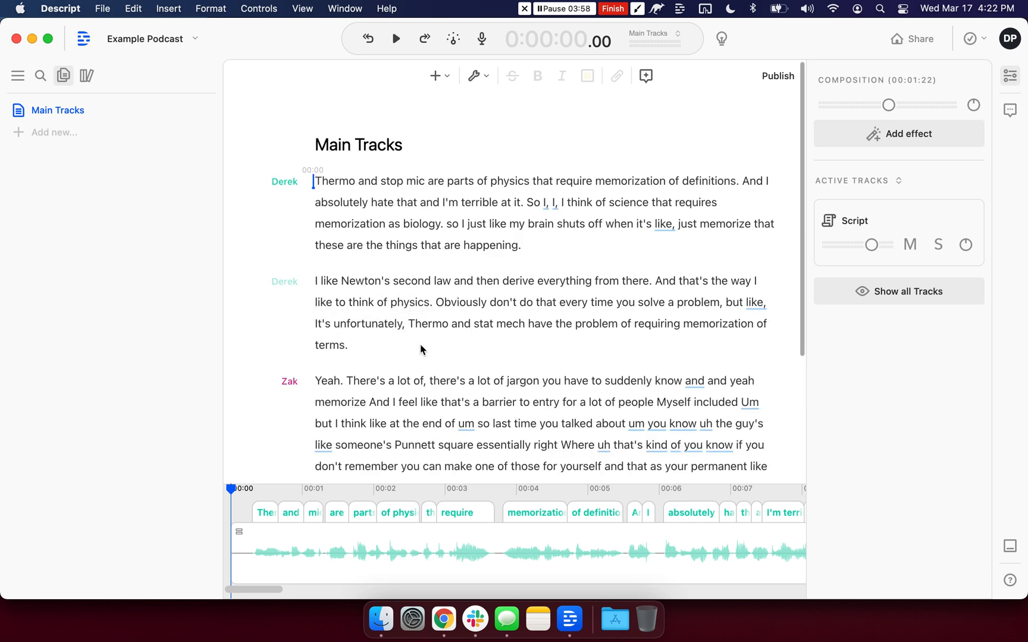
{"action": "key", "text": "space"}
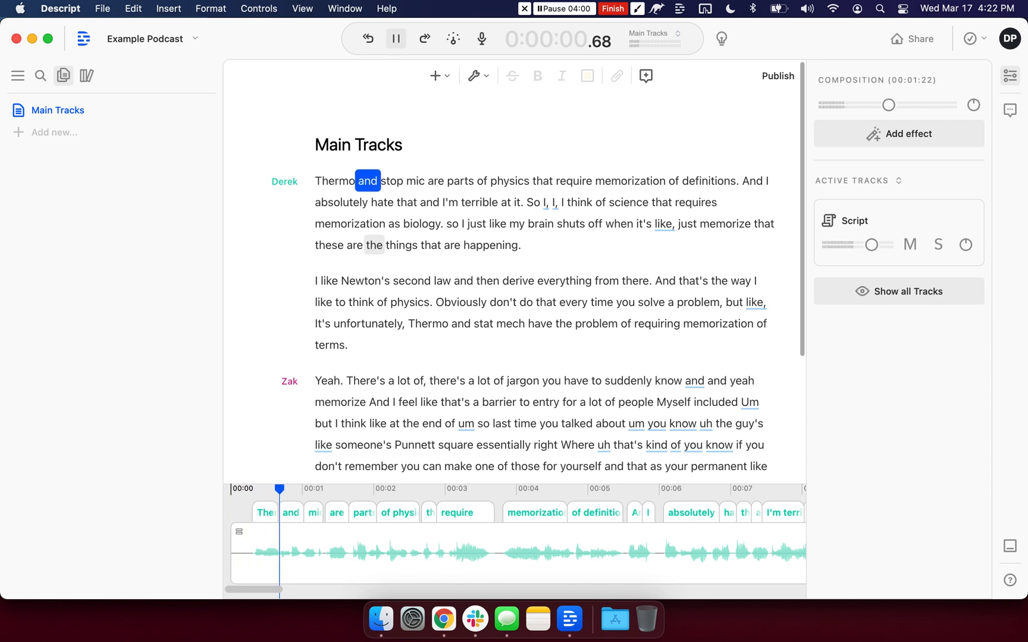
{"action": "mouse_move", "coordinate": [889, 107]}
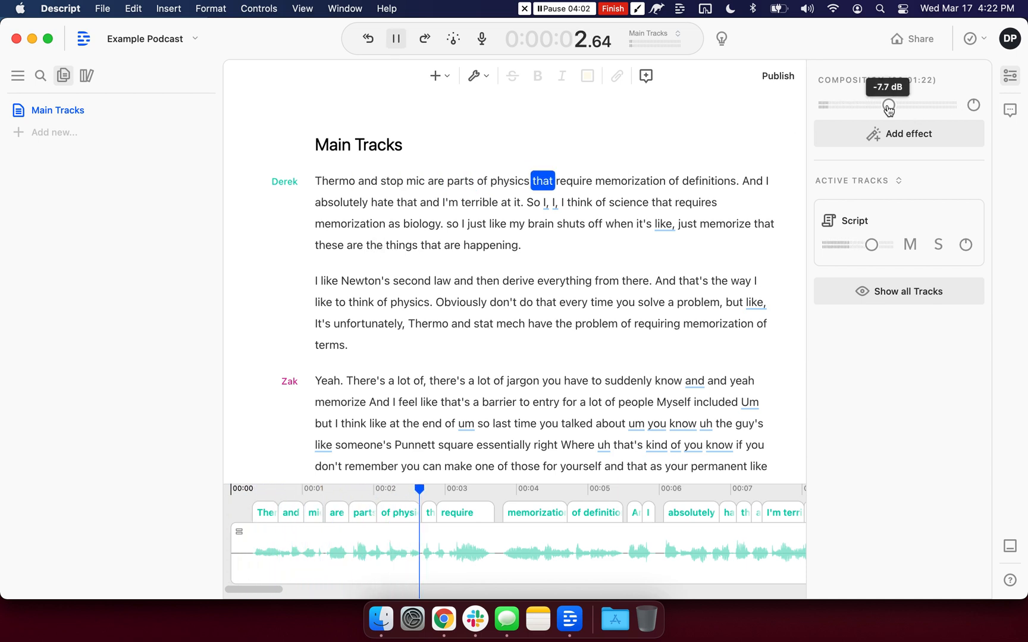
{"action": "key", "text": "space"}
{"action": "left_click_drag", "start_coordinate": [889, 107], "coordinate": [903, 107]}
{"action": "scroll", "coordinate": [319, 182], "scroll_direction": "down", "scroll_amount": 1}
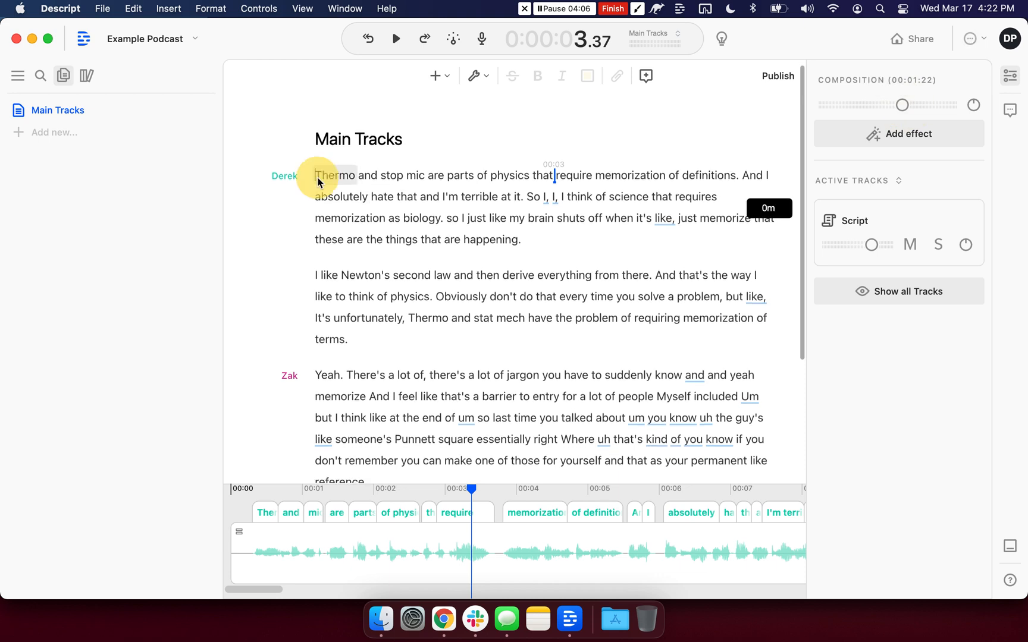
{"action": "left_click", "coordinate": [317, 176]}
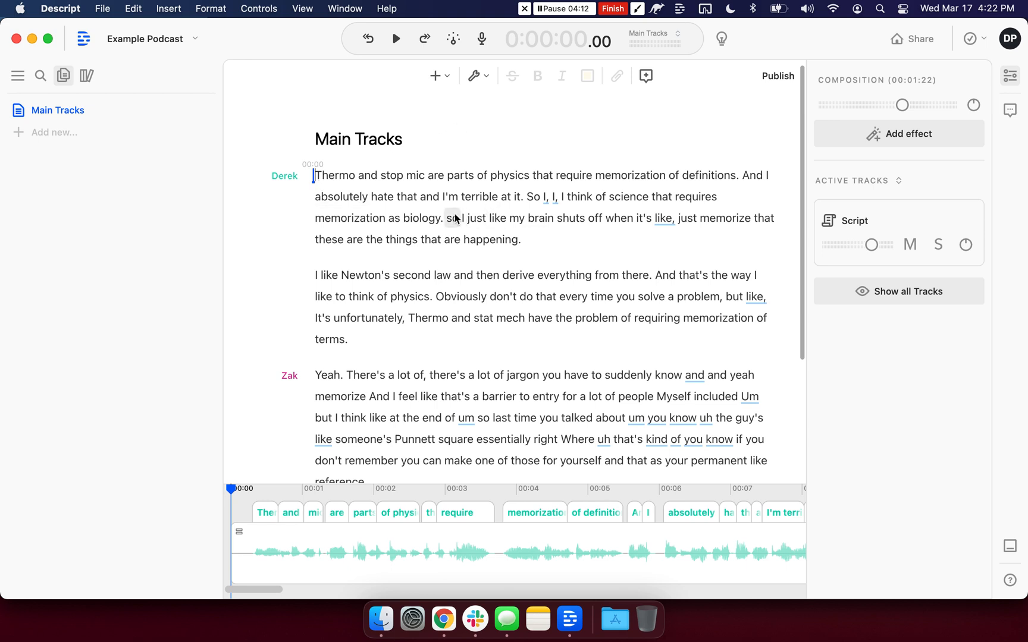
Step: Shorten all word gaps longer than 1.00 second in the composition to 1.00 second
{"action": "left_click", "coordinate": [483, 75]}
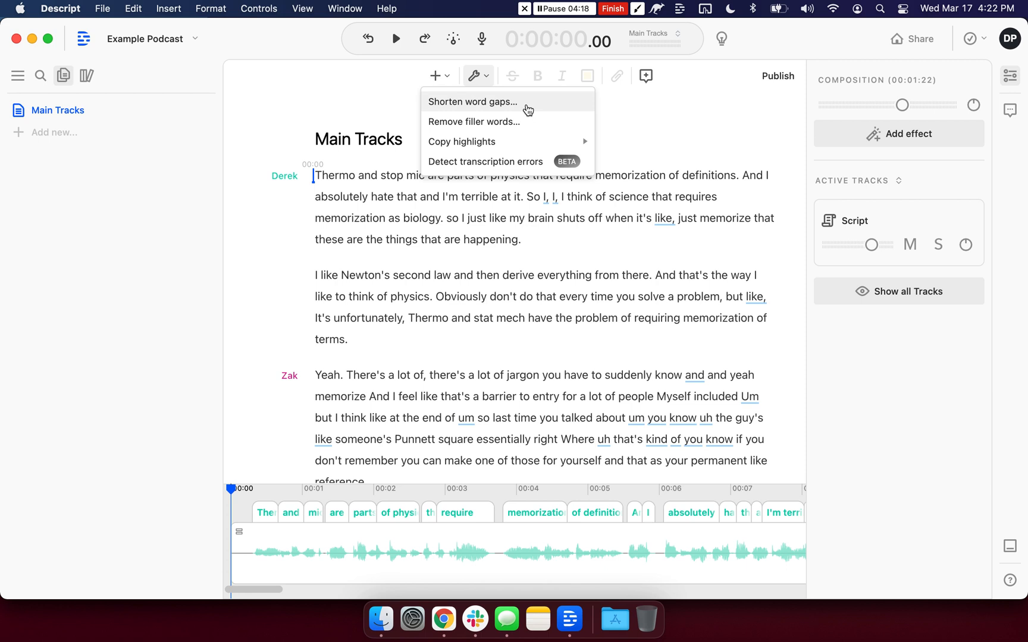
{"action": "left_click", "coordinate": [527, 110]}
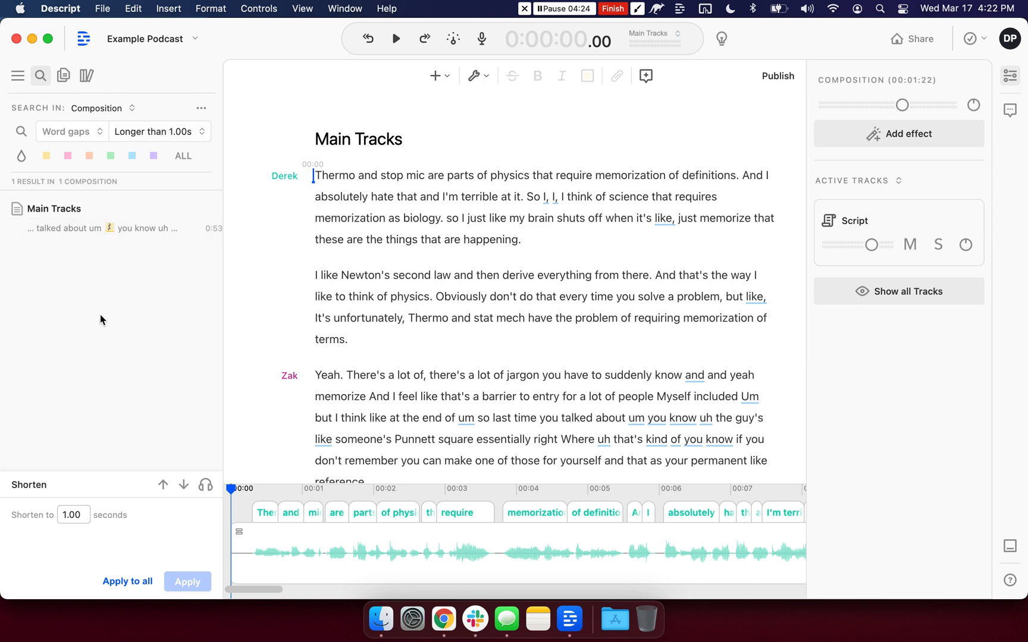
{"action": "left_click", "coordinate": [128, 582]}
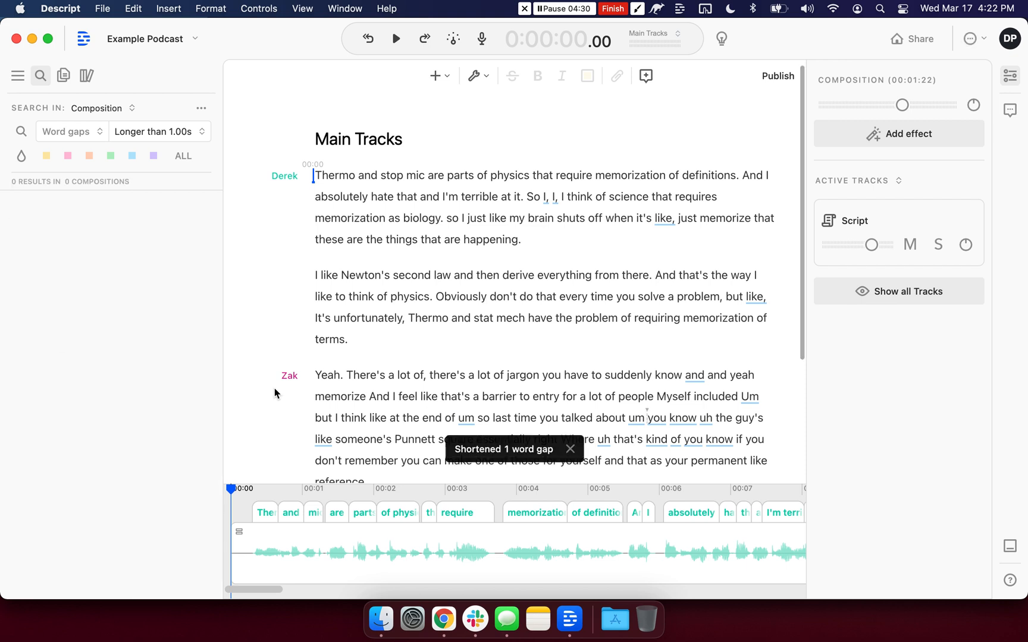
Step: Trim the shortened gap between "um" and "you know" near 0:53.9 by adjusting the clip edge in the timeline
{"action": "scroll", "coordinate": [537, 305], "scroll_direction": "down", "scroll_amount": 3}
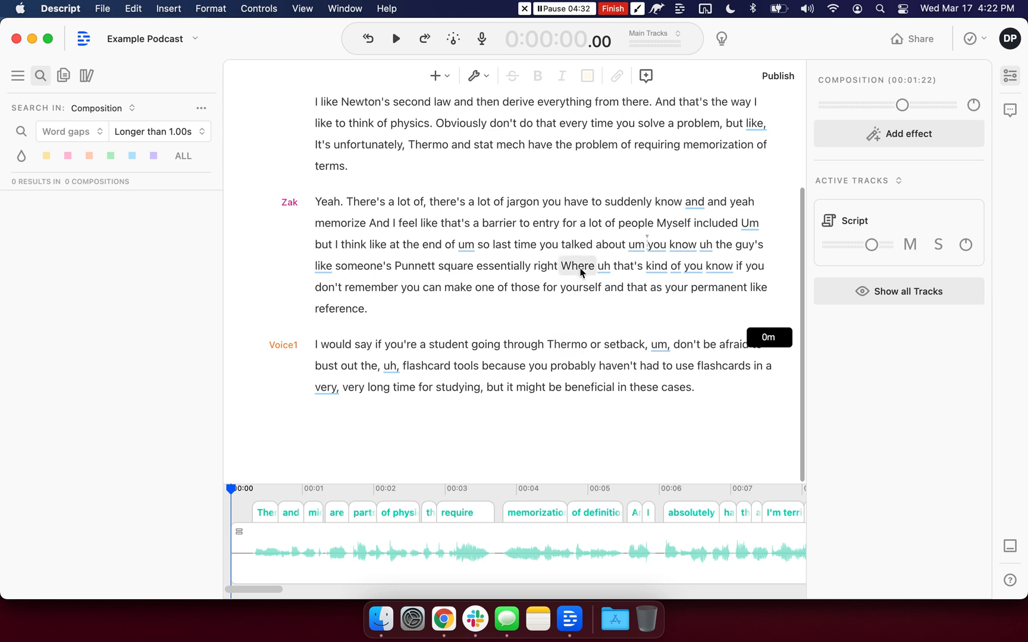
{"action": "scroll", "coordinate": [580, 269], "scroll_direction": "up", "scroll_amount": 5}
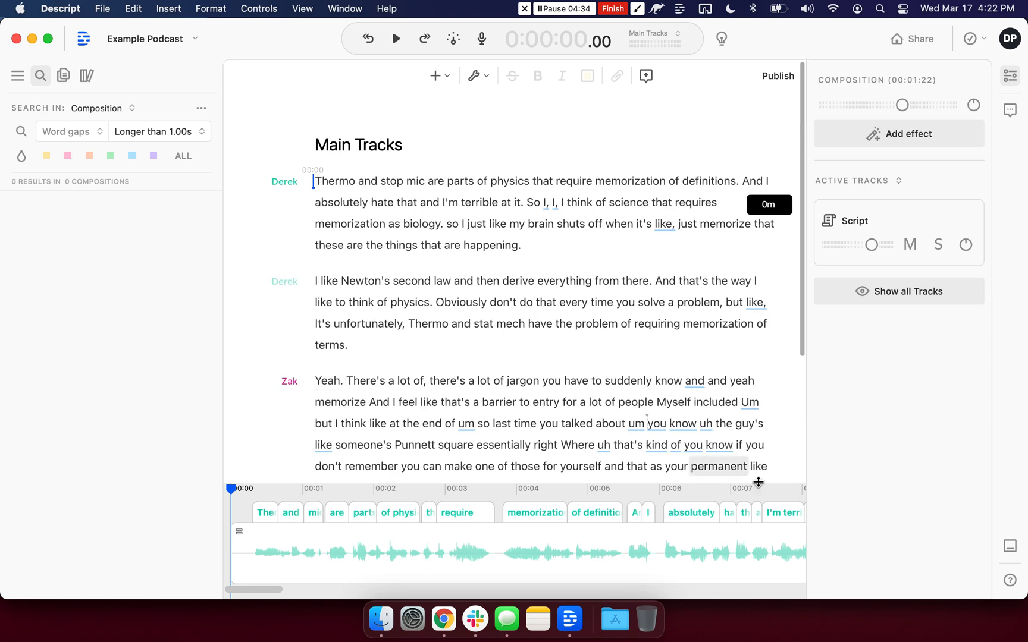
{"action": "left_click", "coordinate": [647, 424]}
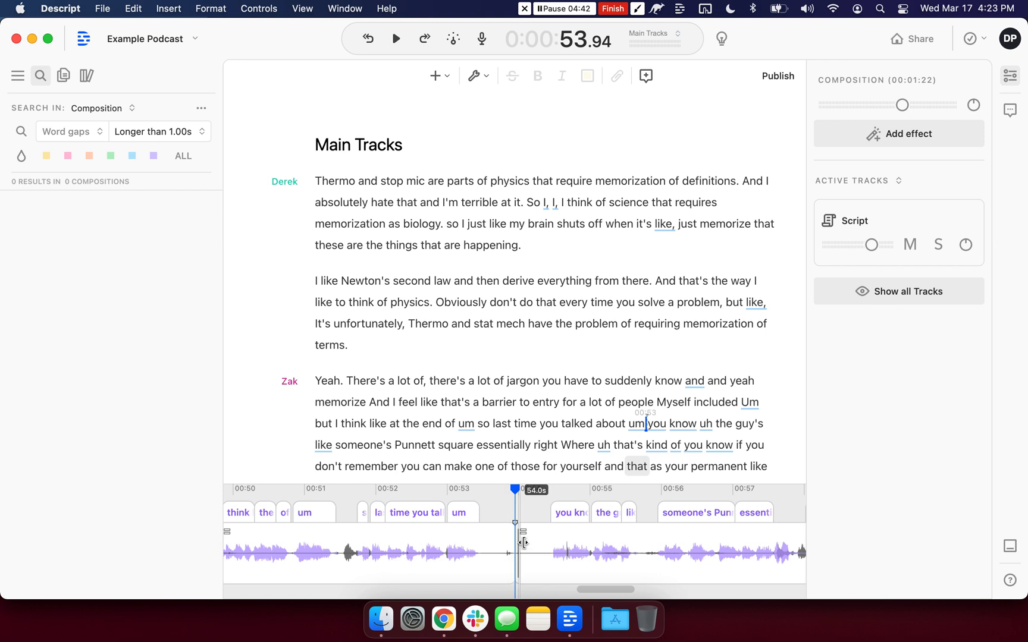
{"action": "mouse_move", "coordinate": [522, 543]}
{"action": "left_mouse_down"}
{"action": "mouse_move", "coordinate": [646, 540]}
{"action": "mouse_move", "coordinate": [487, 541]}
{"action": "mouse_move", "coordinate": [513, 544]}
{"action": "left_mouse_up"}
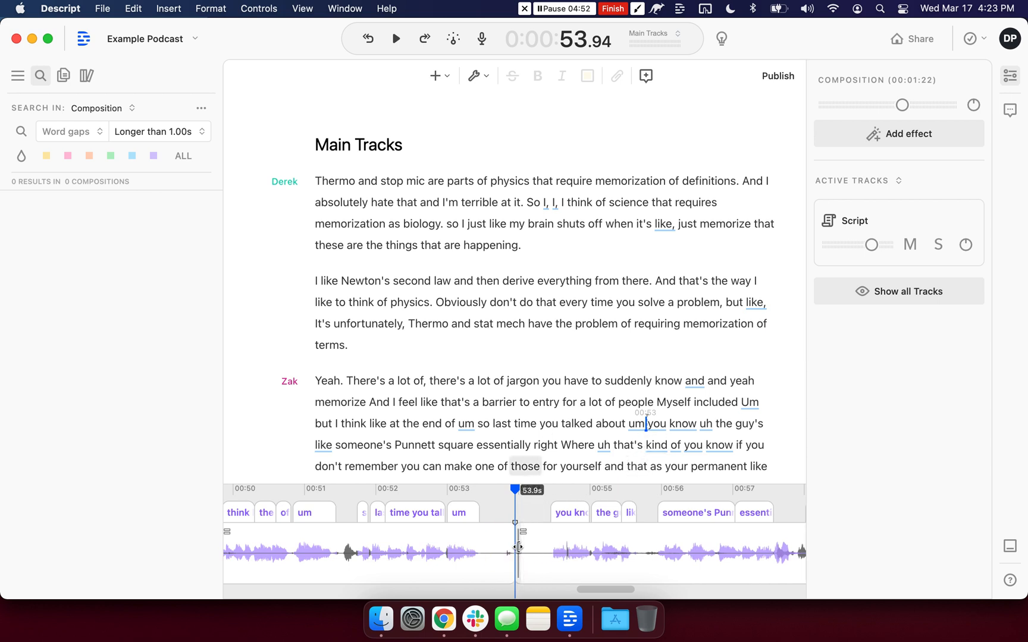
{"action": "mouse_move", "coordinate": [519, 547]}
{"action": "left_mouse_down"}
{"action": "mouse_move", "coordinate": [562, 546]}
{"action": "mouse_move", "coordinate": [509, 546]}
{"action": "mouse_move", "coordinate": [526, 546]}
{"action": "left_mouse_up"}
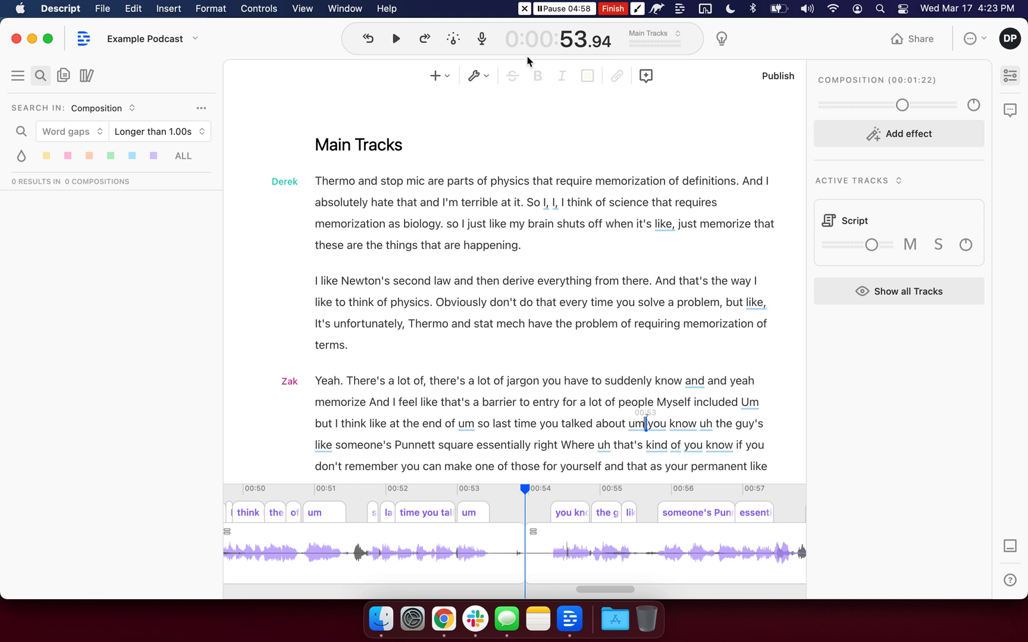
Step: Find the composition's filler words, review the matches, and set all of them to Ignore
{"action": "left_click", "coordinate": [482, 78]}
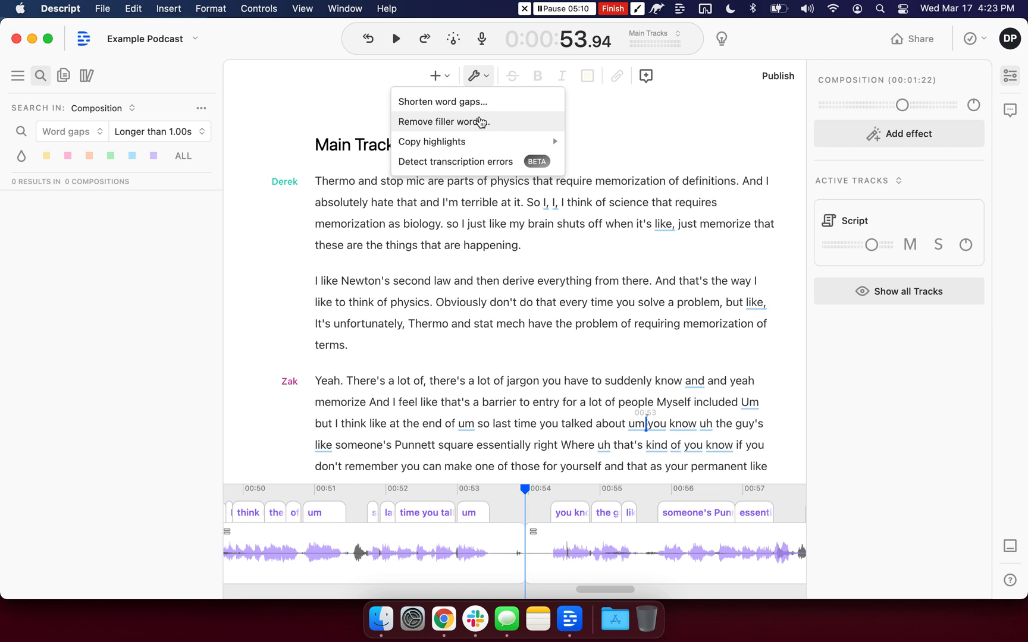
{"action": "left_click", "coordinate": [480, 121]}
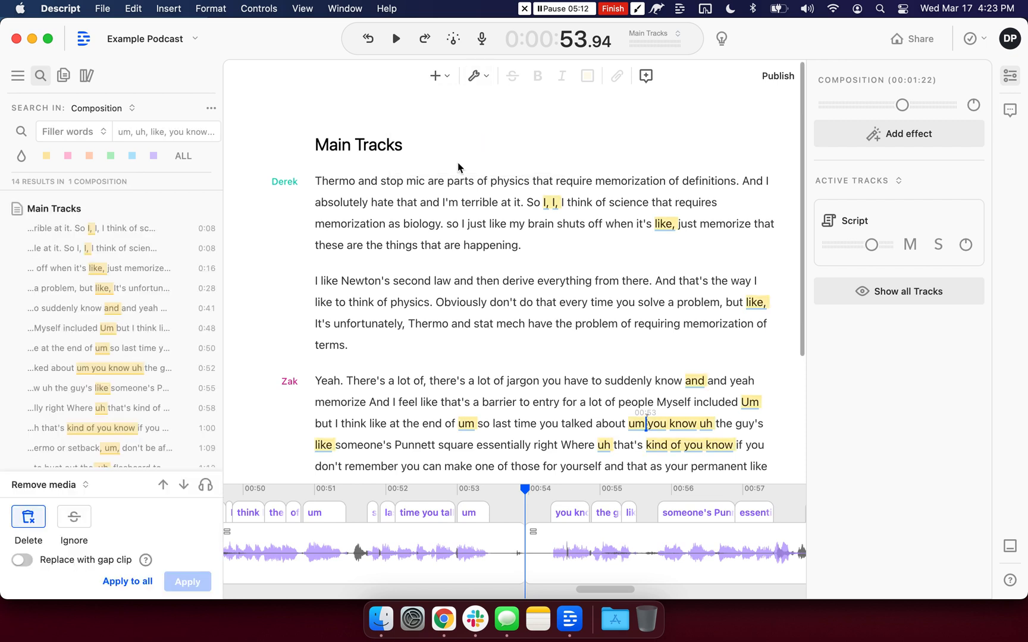
{"action": "scroll", "coordinate": [125, 244], "scroll_direction": "down", "scroll_amount": 1}
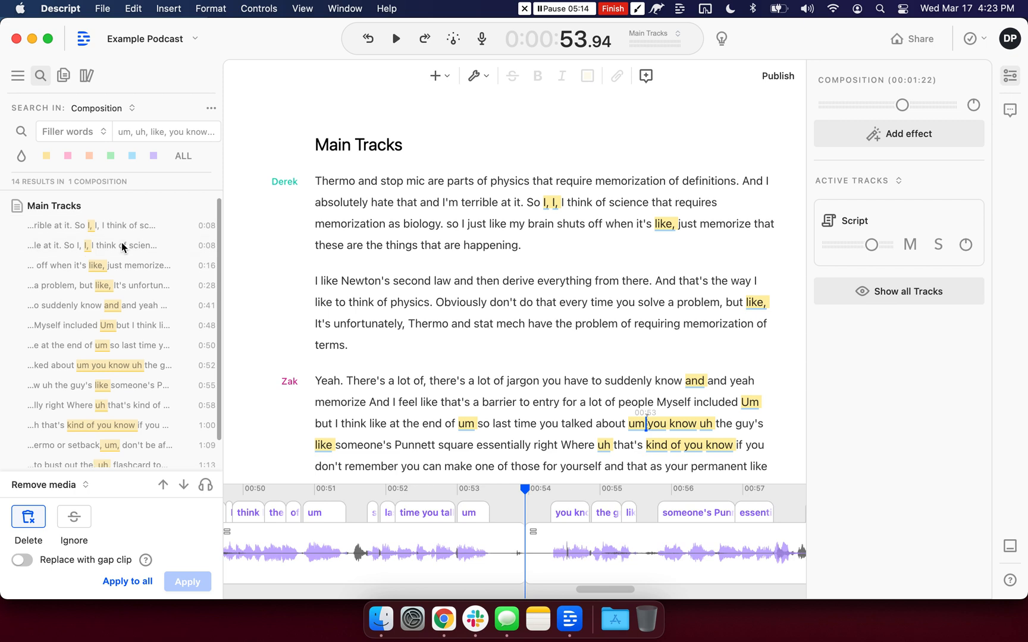
{"action": "scroll", "coordinate": [137, 249], "scroll_direction": "down", "scroll_amount": 1}
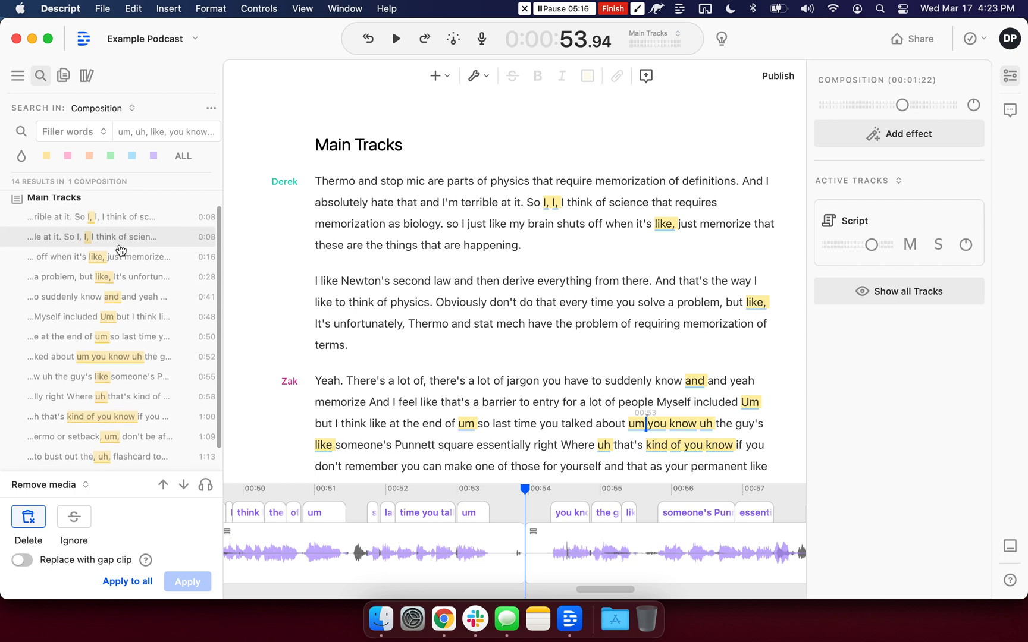
{"action": "scroll", "coordinate": [125, 255], "scroll_direction": "down", "scroll_amount": 3}
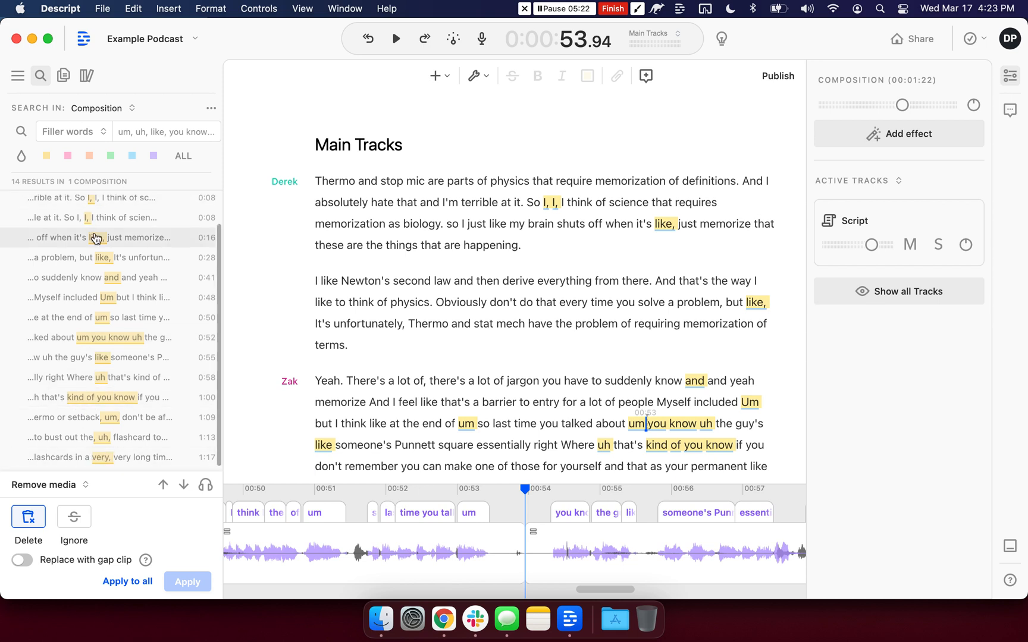
{"action": "scroll", "coordinate": [95, 238], "scroll_direction": "up", "scroll_amount": 3}
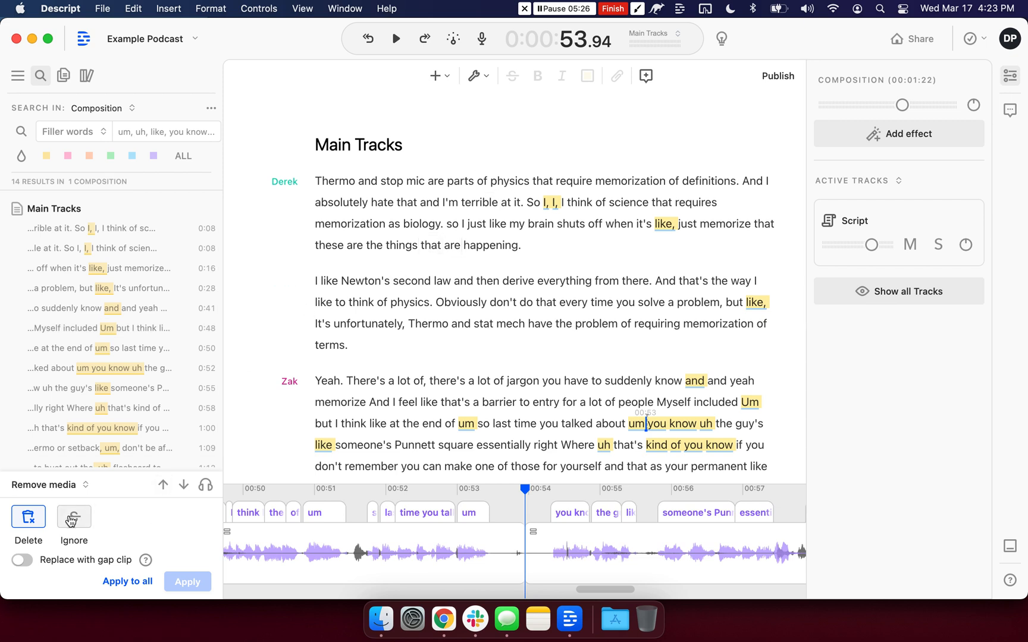
{"action": "left_click", "coordinate": [74, 520]}
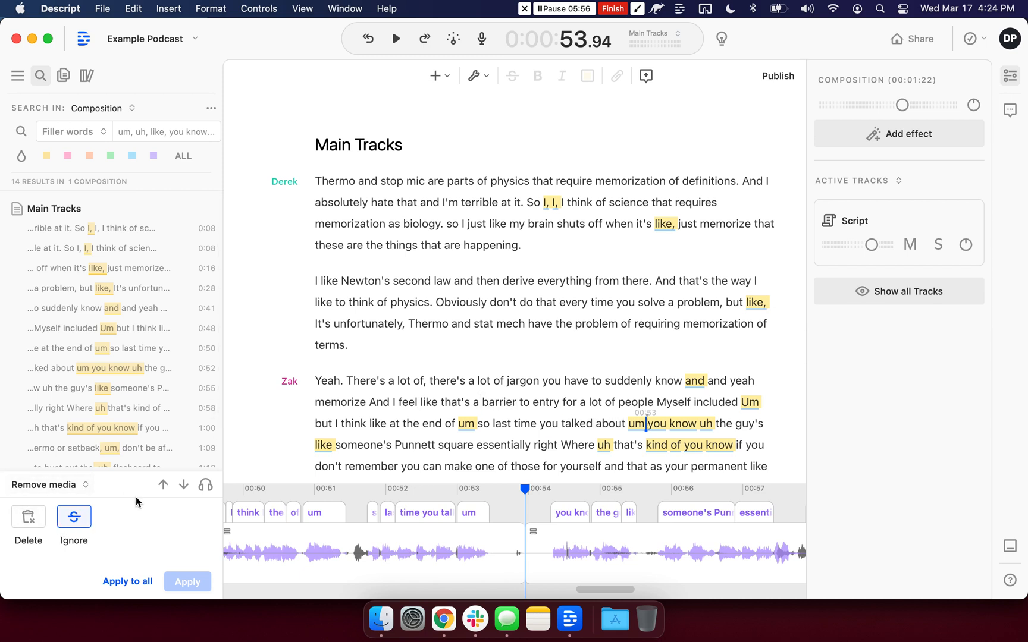
{"action": "left_click", "coordinate": [128, 582]}
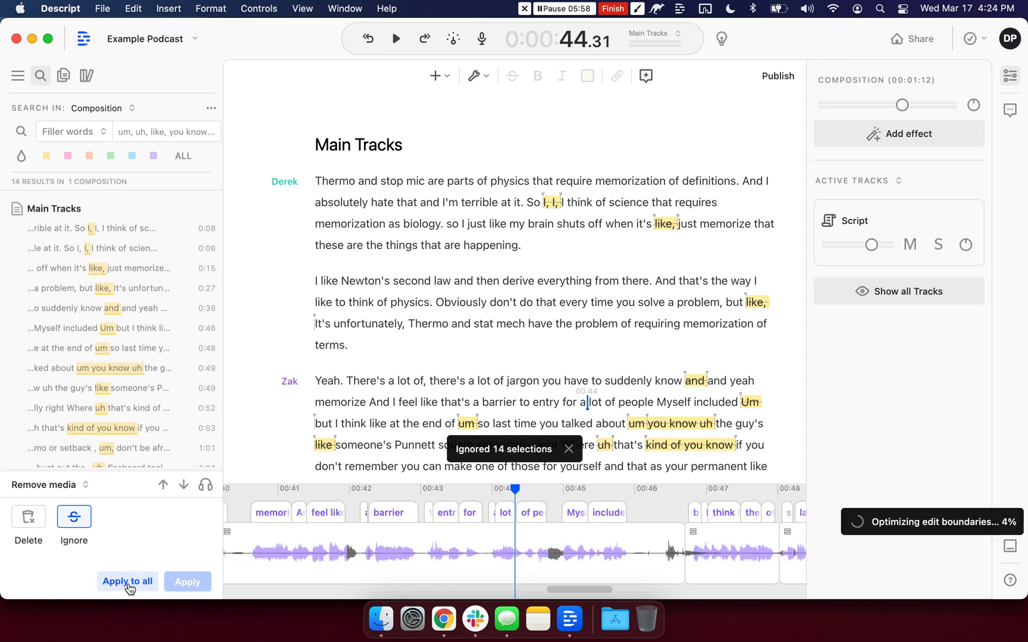
Step: Play the passage from "problem, but" twice to check the cut at the ignored "like"
{"action": "scroll", "coordinate": [197, 299], "scroll_direction": "down", "scroll_amount": 2}
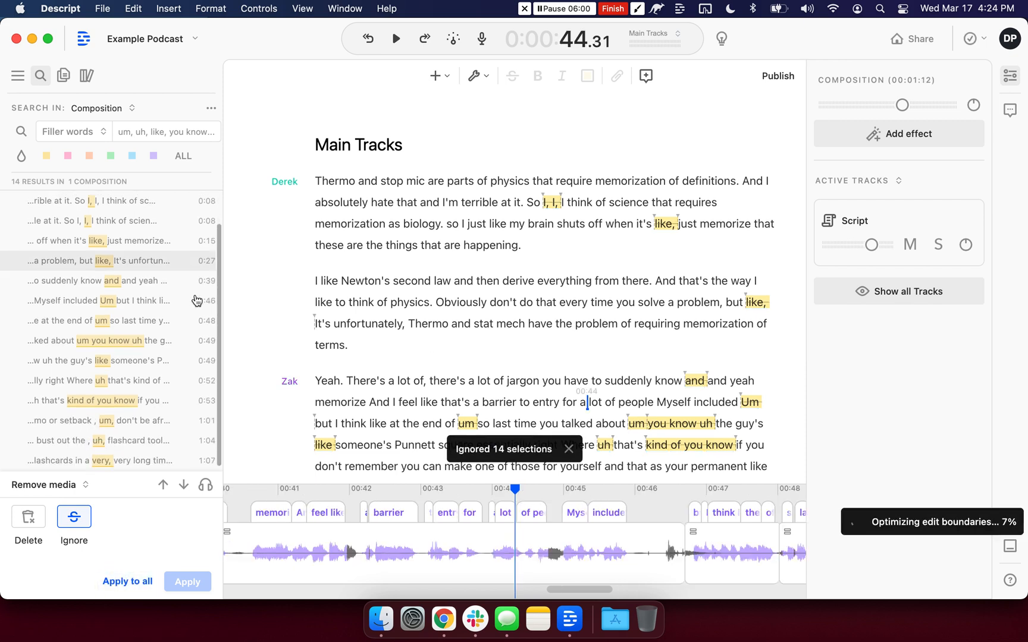
{"action": "scroll", "coordinate": [196, 300], "scroll_direction": "up", "scroll_amount": 2}
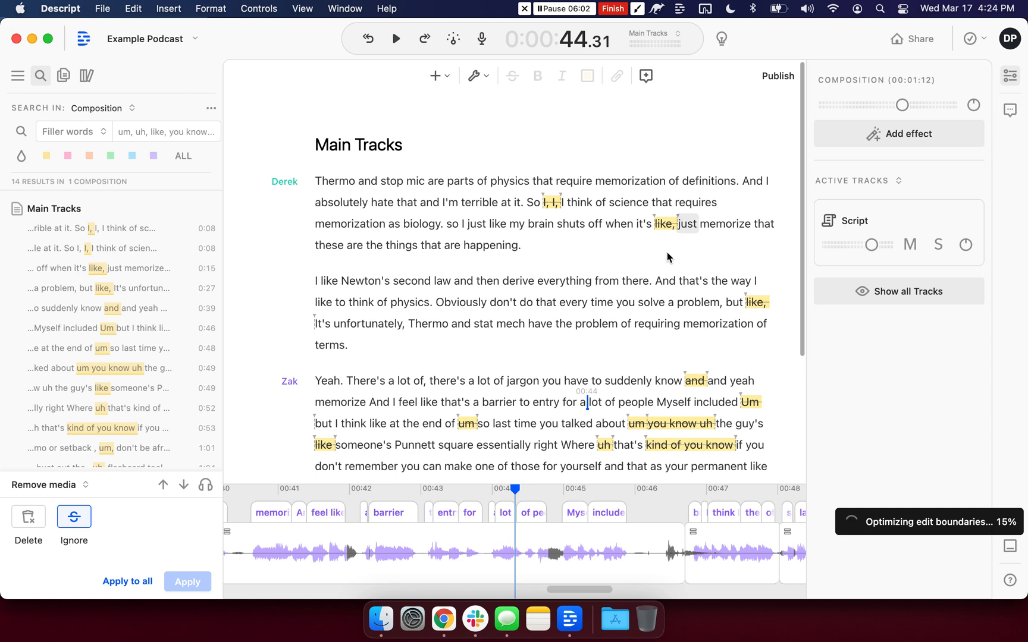
{"action": "left_click", "coordinate": [434, 303]}
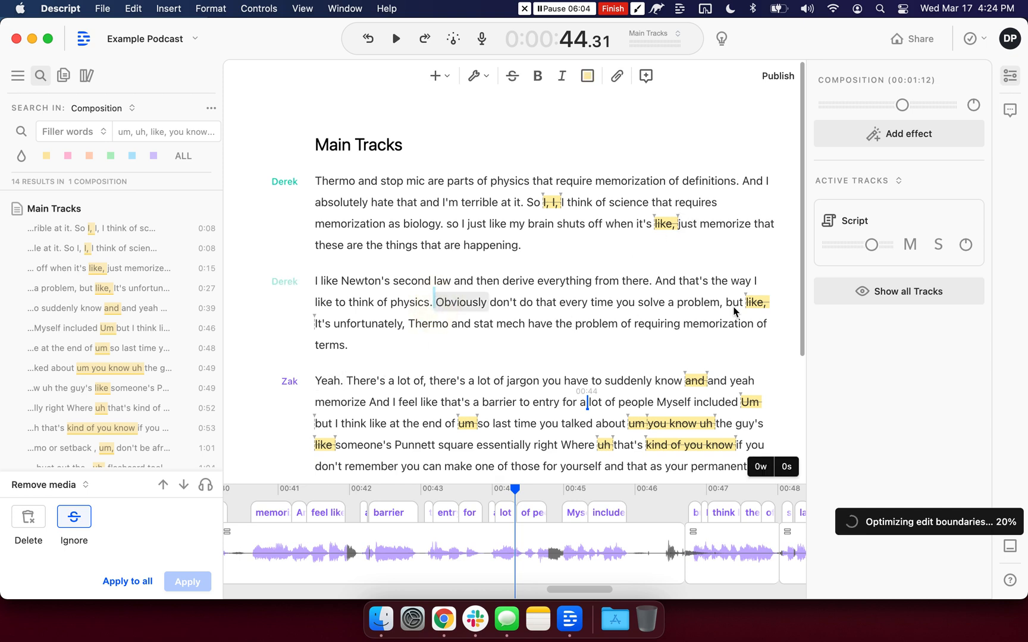
{"action": "left_click", "coordinate": [675, 303]}
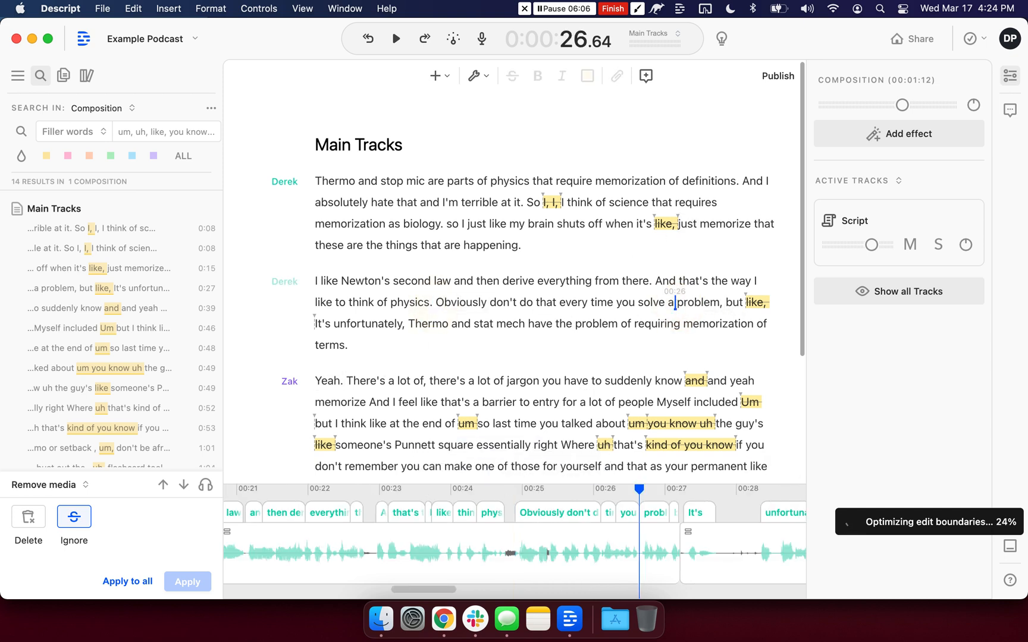
{"action": "key", "text": "space"}
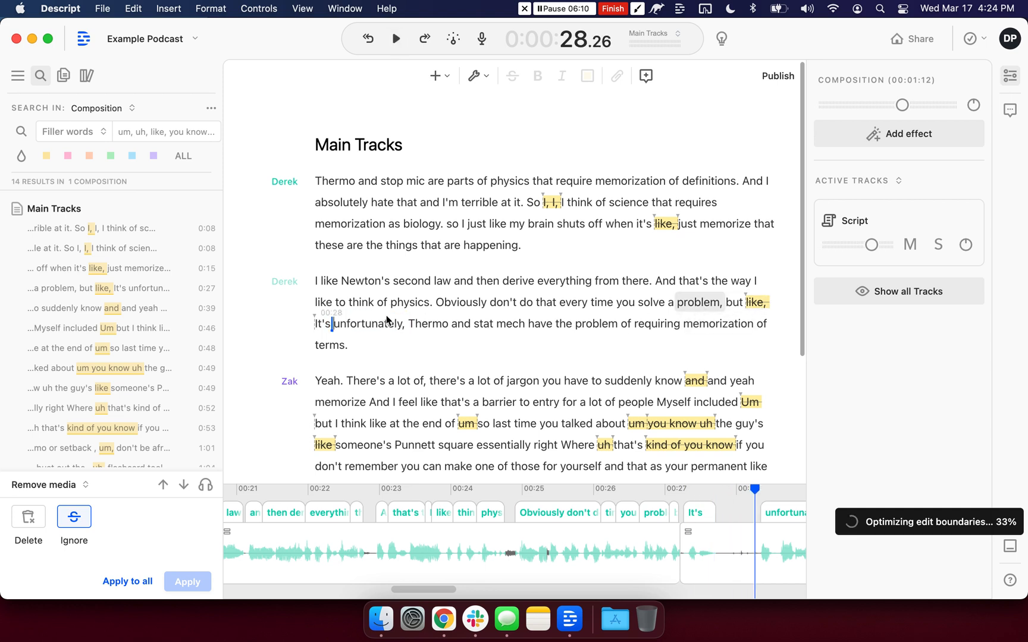
{"action": "left_click", "coordinate": [674, 302]}
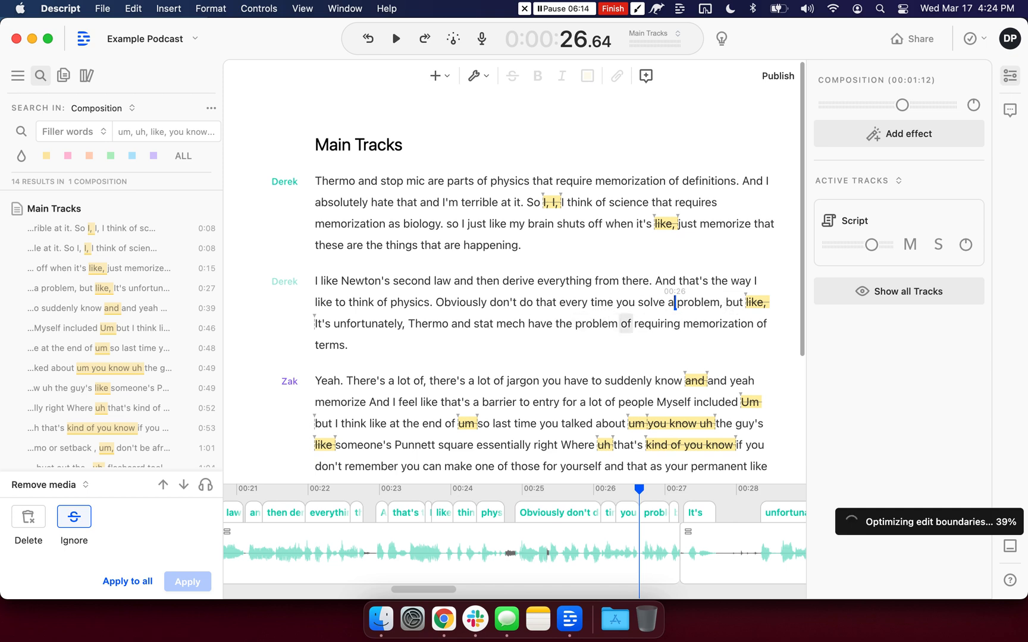
{"action": "key", "text": "space"}
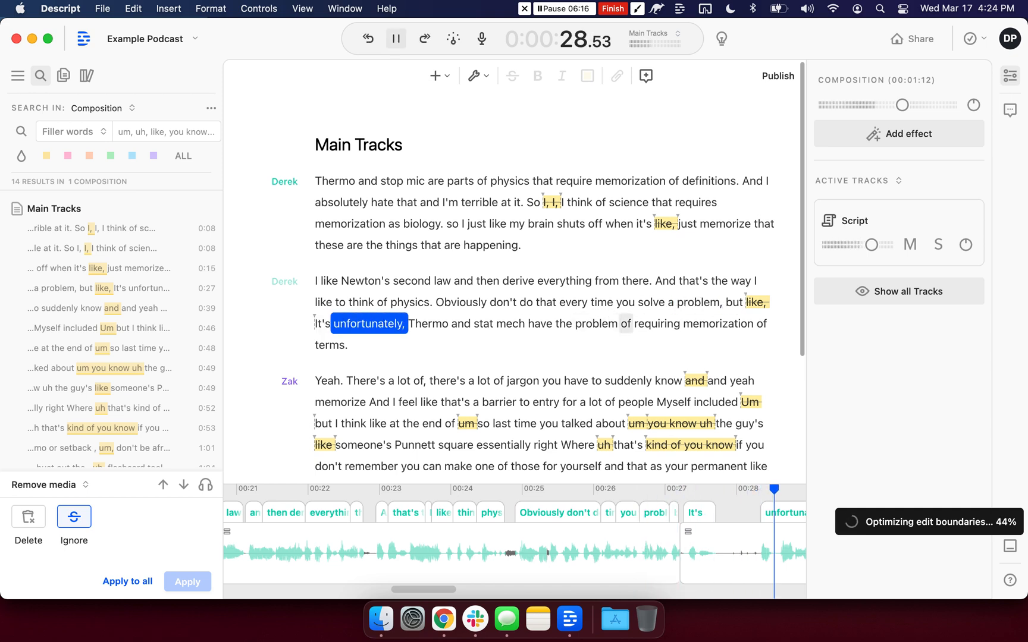
{"action": "key", "text": "space"}
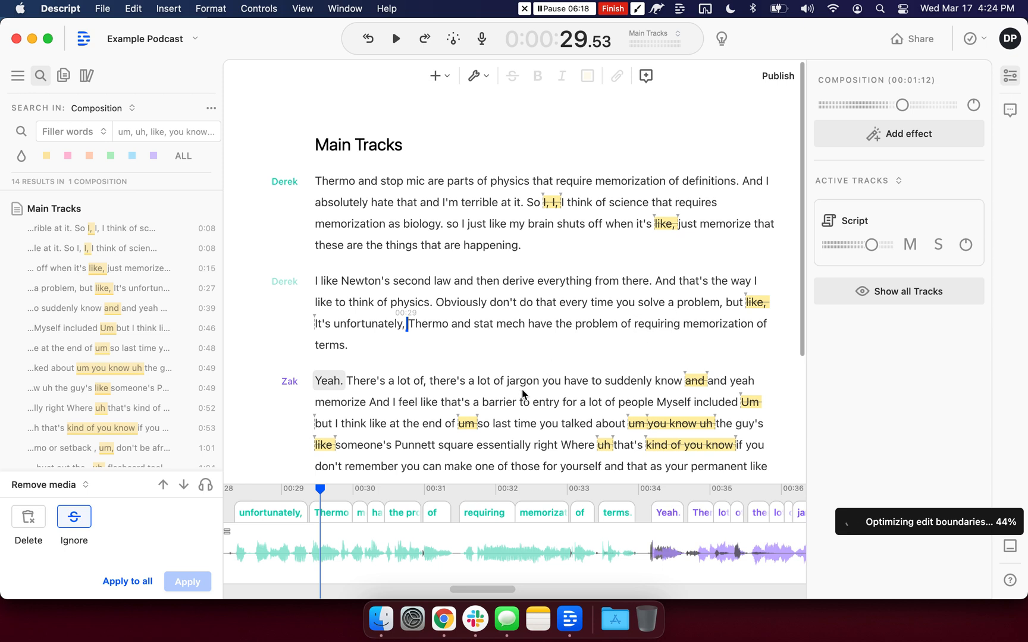
Step: Play the passage from "suddenly know" to check the cut at the ignored "and"
{"action": "scroll", "coordinate": [595, 375], "scroll_direction": "down", "scroll_amount": 1}
{"action": "left_click", "coordinate": [603, 370]}
{"action": "key", "text": "space"}
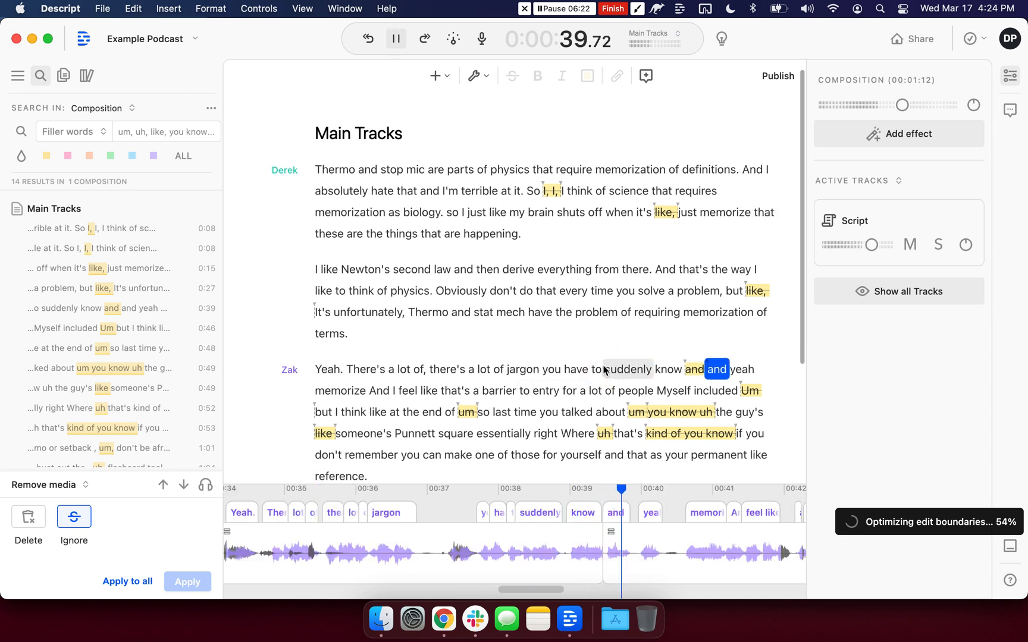
{"action": "key", "text": "space"}
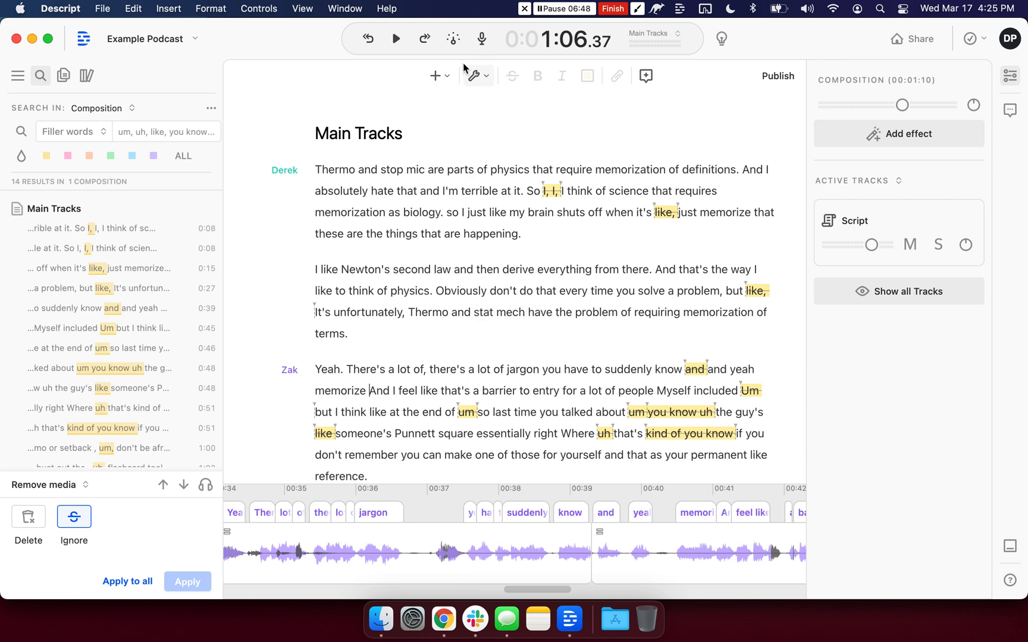
{"action": "left_click", "coordinate": [488, 82]}
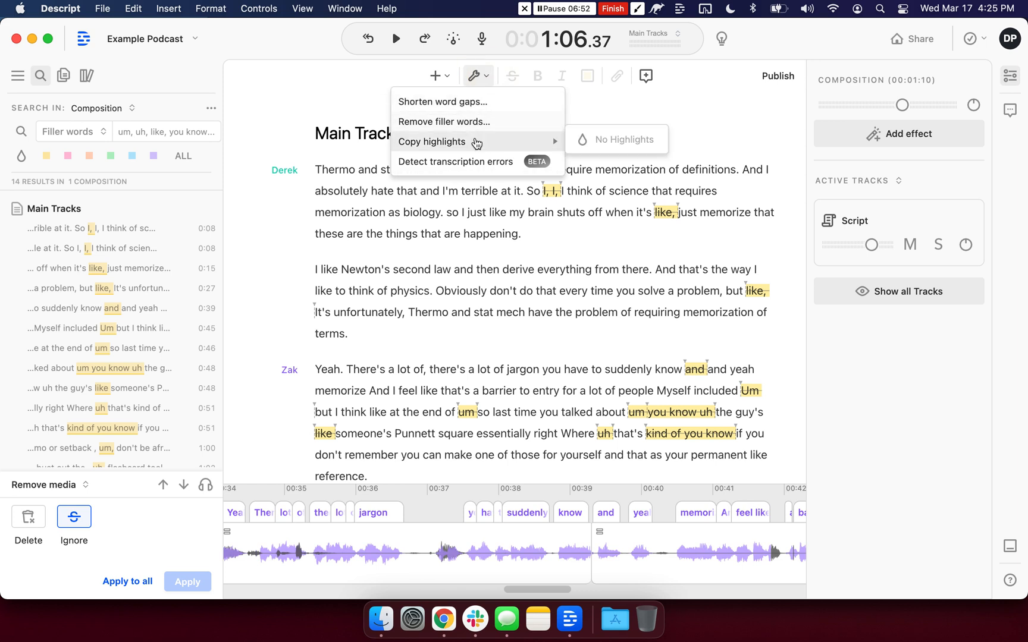
{"action": "mouse_move", "coordinate": [479, 145]}
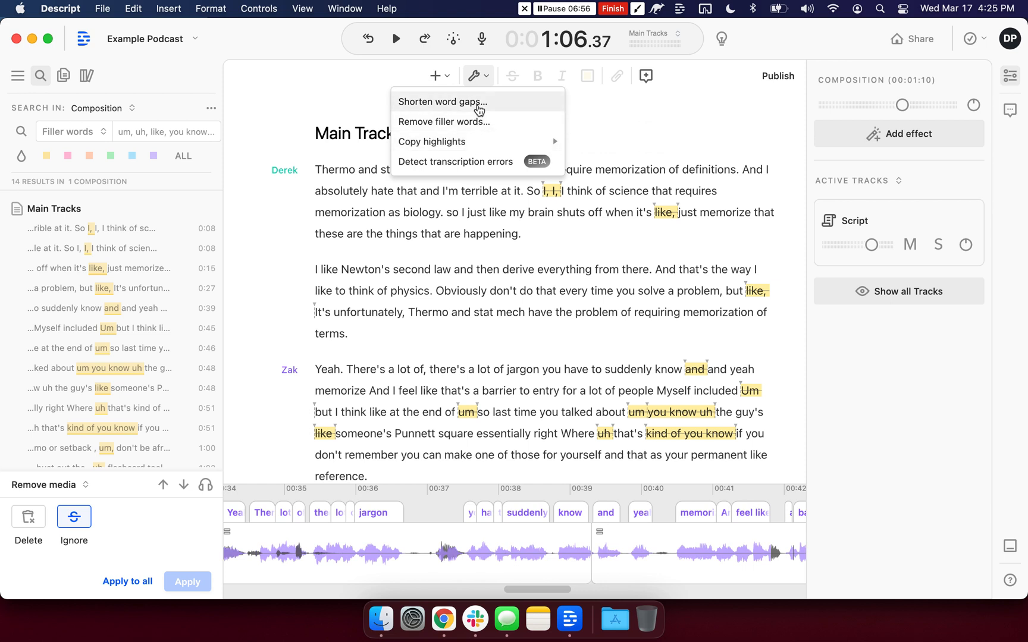
{"action": "left_click", "coordinate": [423, 320]}
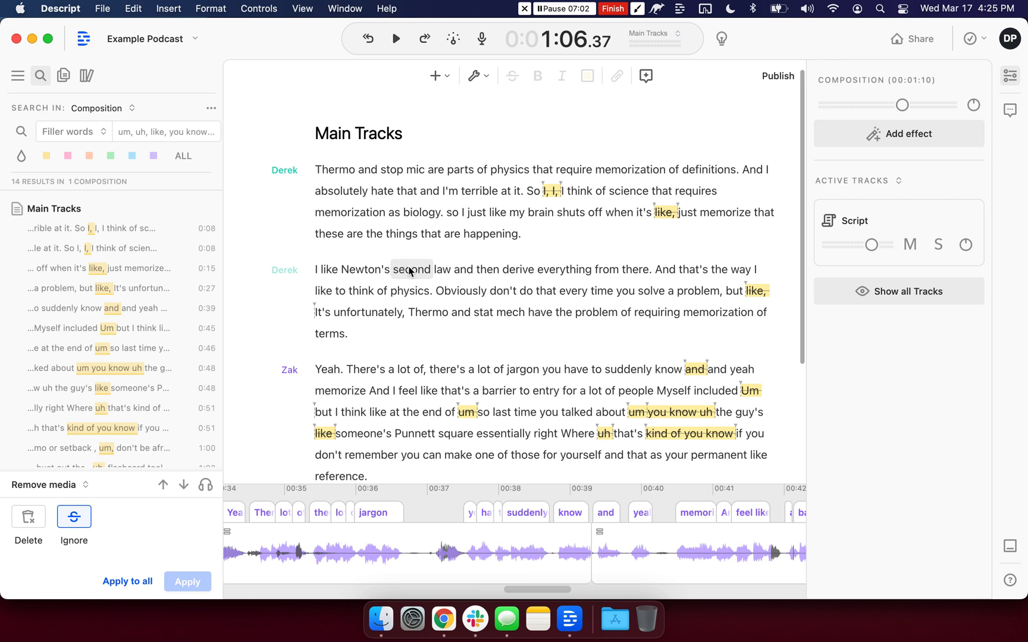
Step: Clip the last paragraph's passage from "flashcard tools" through "very long time" to a new composition
{"action": "scroll", "coordinate": [411, 279], "scroll_direction": "down", "scroll_amount": 5}
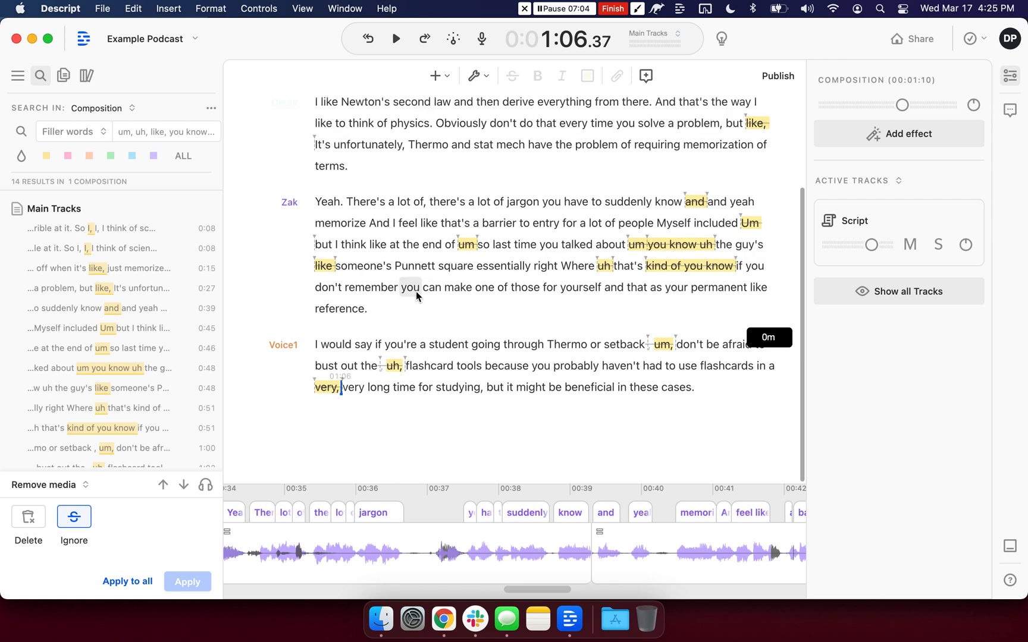
{"action": "mouse_move", "coordinate": [411, 369]}
{"action": "left_mouse_down"}
{"action": "mouse_move", "coordinate": [738, 369]}
{"action": "mouse_move", "coordinate": [328, 390]}
{"action": "mouse_move", "coordinate": [417, 389]}
{"action": "left_mouse_up"}
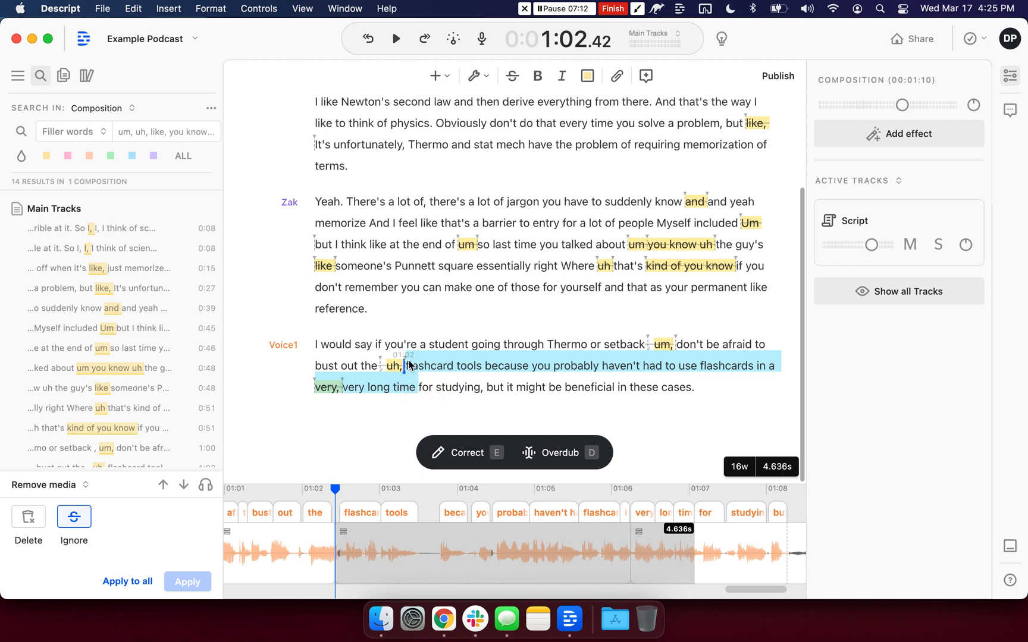
{"action": "right_click", "coordinate": [450, 369]}
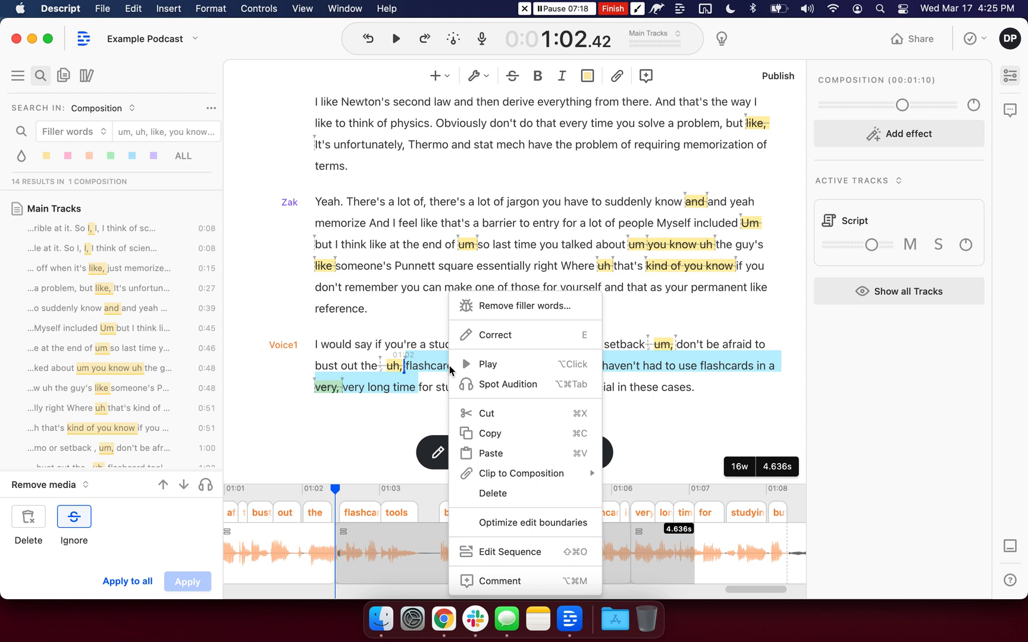
{"action": "mouse_move", "coordinate": [557, 483]}
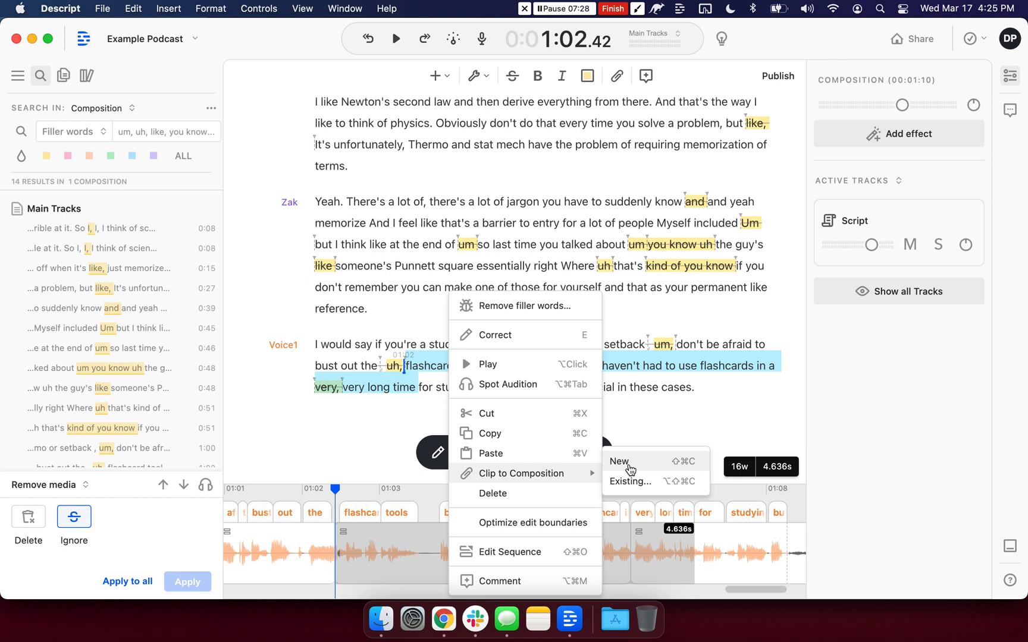
{"action": "left_click", "coordinate": [630, 470]}
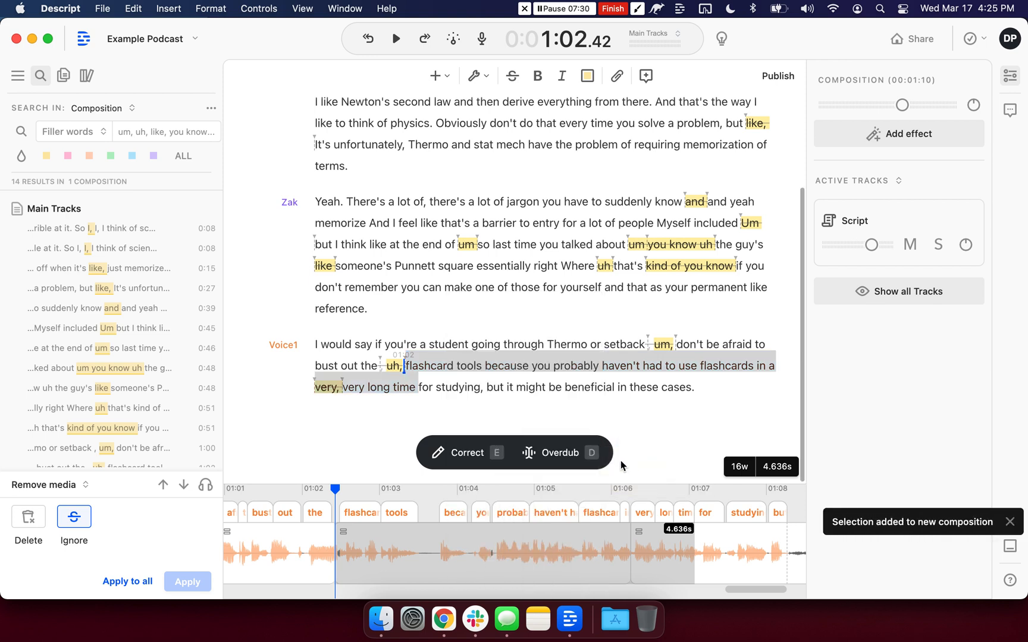
Step: Widen the filler-word search to the whole project and check which actions can be applied to the matches
{"action": "left_click", "coordinate": [123, 110]}
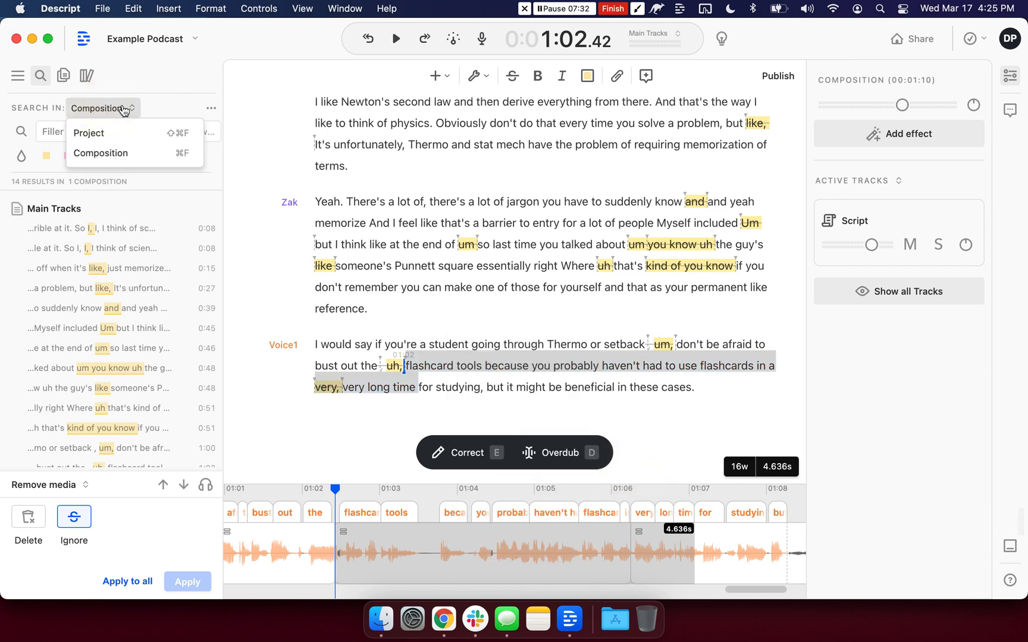
{"action": "left_click", "coordinate": [130, 131]}
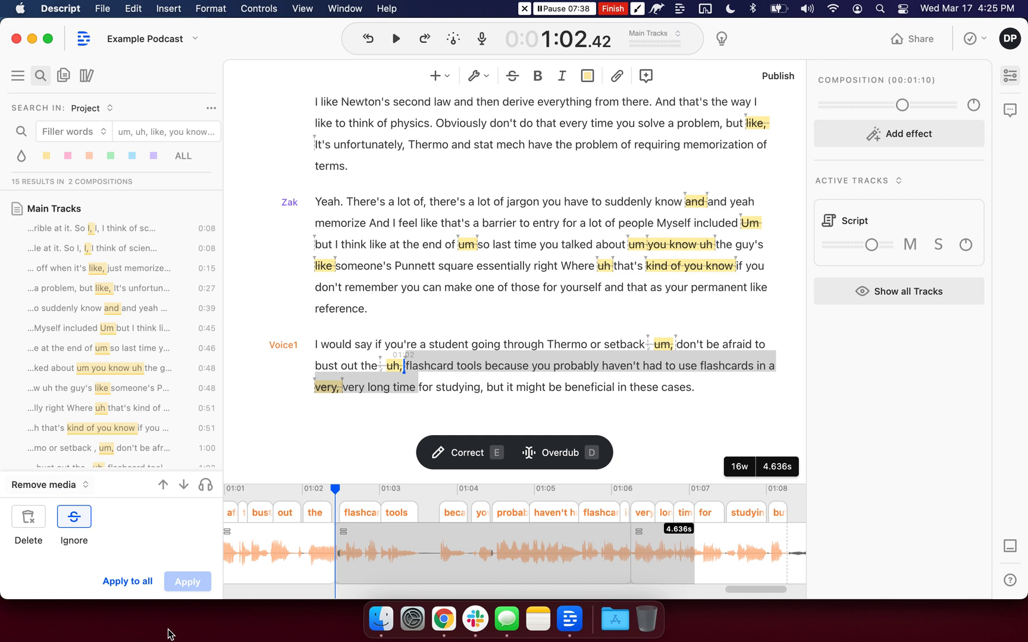
{"action": "left_click", "coordinate": [69, 485]}
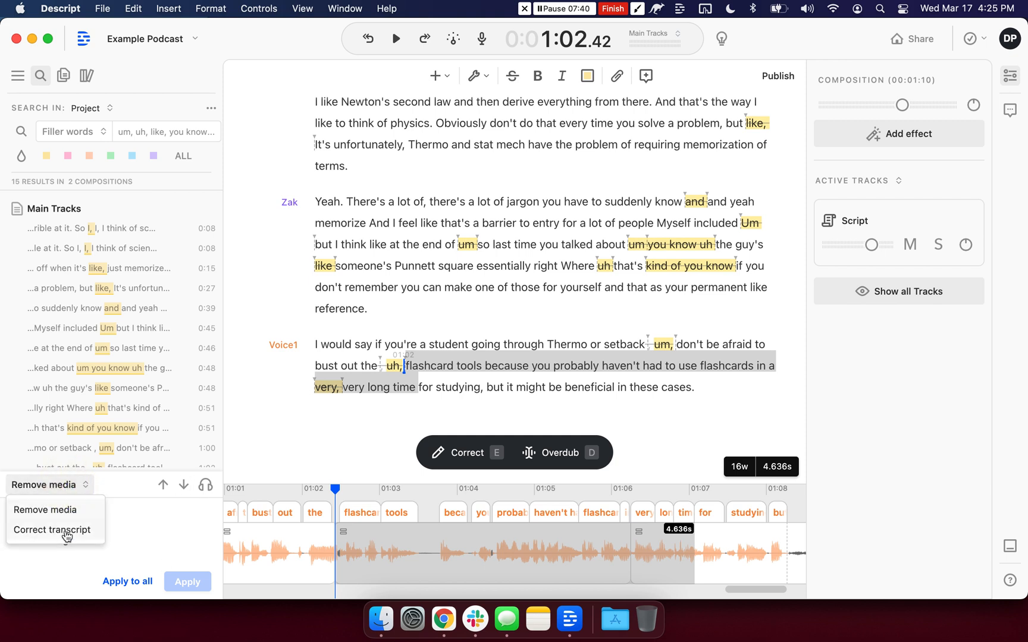
{"action": "left_click", "coordinate": [61, 182]}
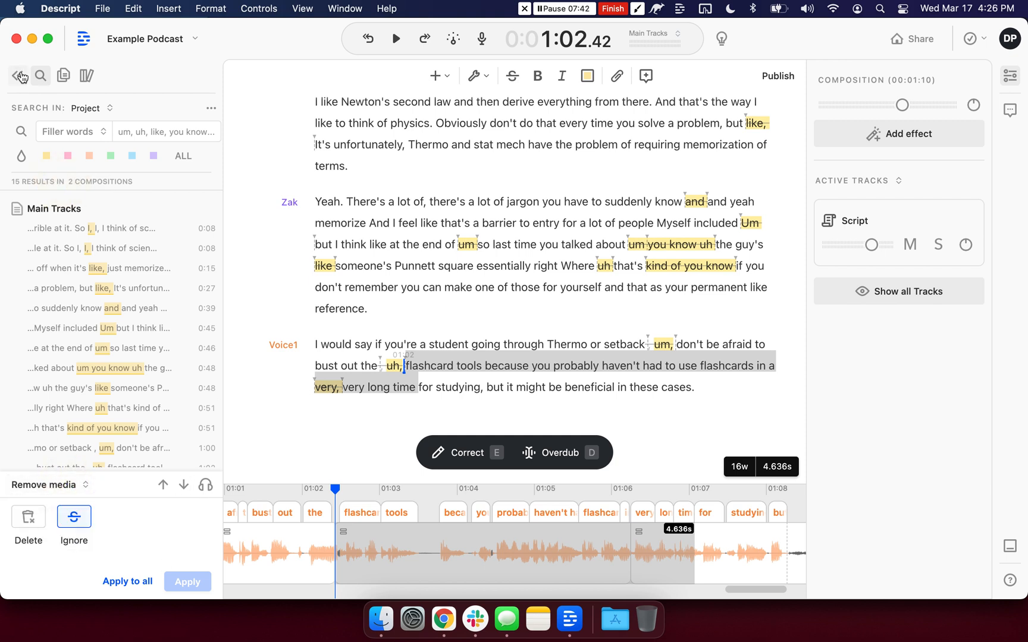
Step: Leave the search and open the newly clipped composition from the project's composition list
{"action": "left_click", "coordinate": [22, 75]}
{"action": "left_click", "coordinate": [20, 75]}
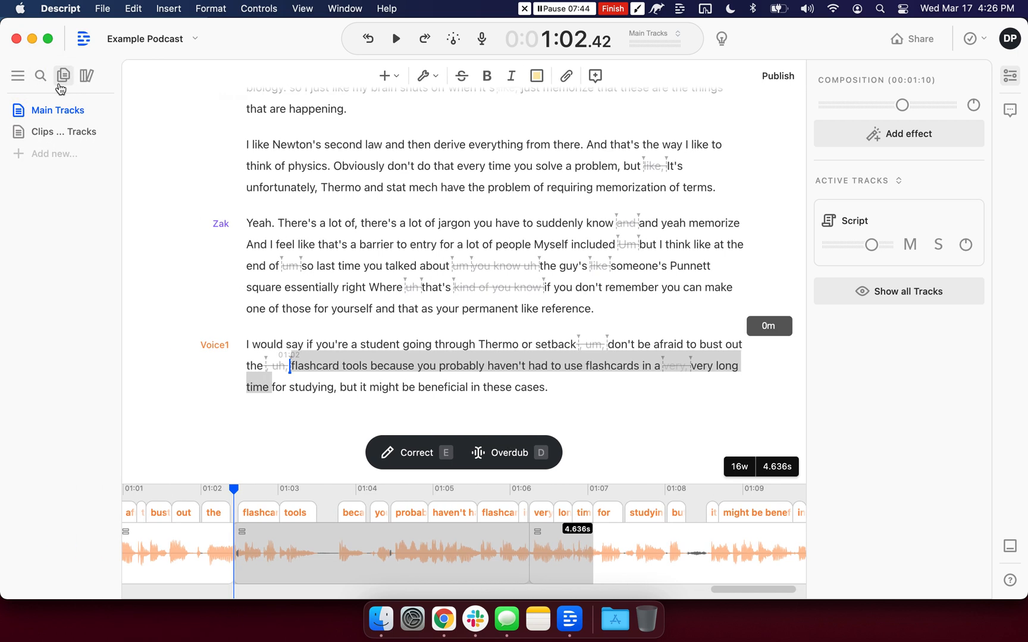
{"action": "left_click", "coordinate": [66, 130]}
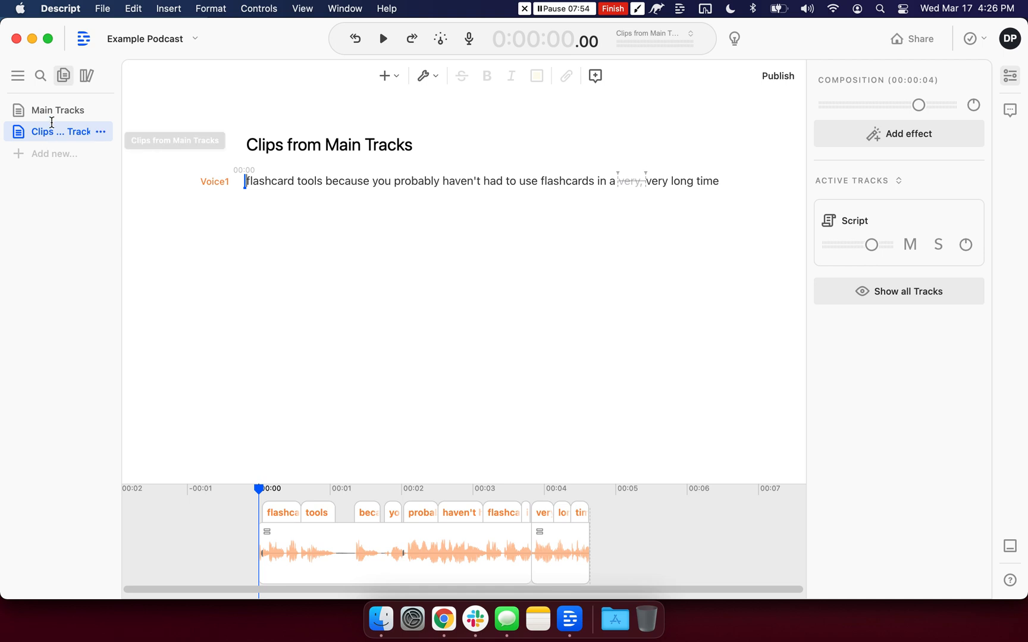
Step: Clip "Obviously don't do that every time you solve a problem" from Main Tracks to another new composition
{"action": "left_click", "coordinate": [57, 110]}
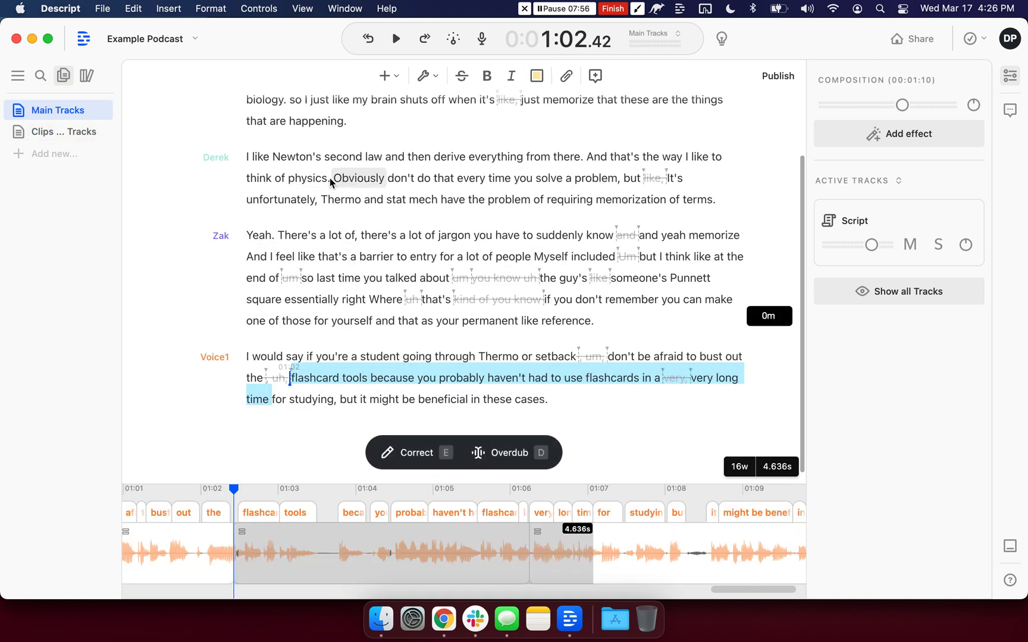
{"action": "left_click_drag", "start_coordinate": [347, 181], "coordinate": [600, 177]}
{"action": "right_click", "coordinate": [466, 178]}
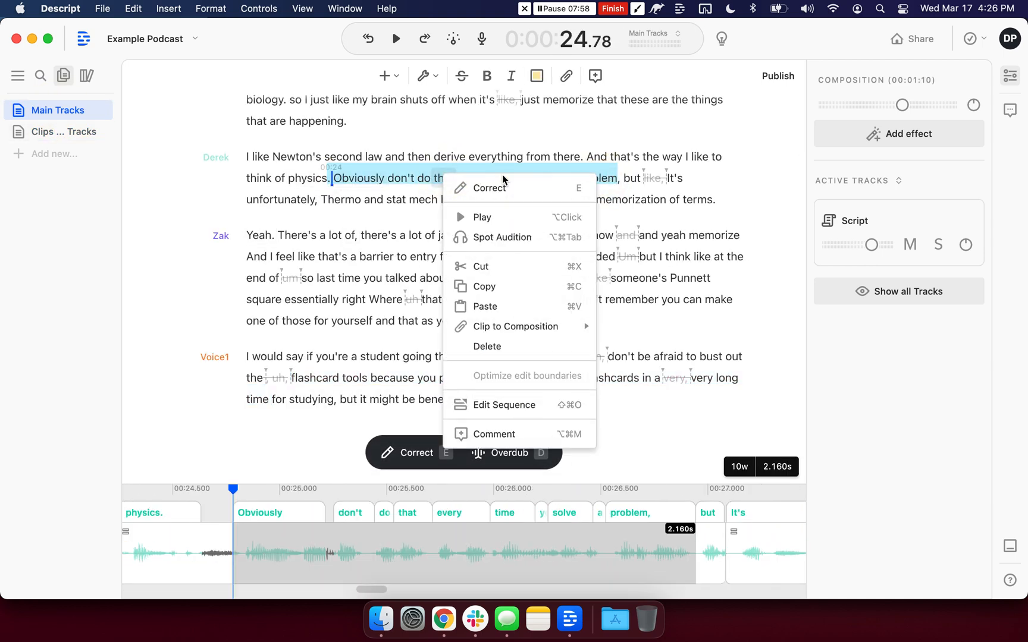
{"action": "mouse_move", "coordinate": [506, 326]}
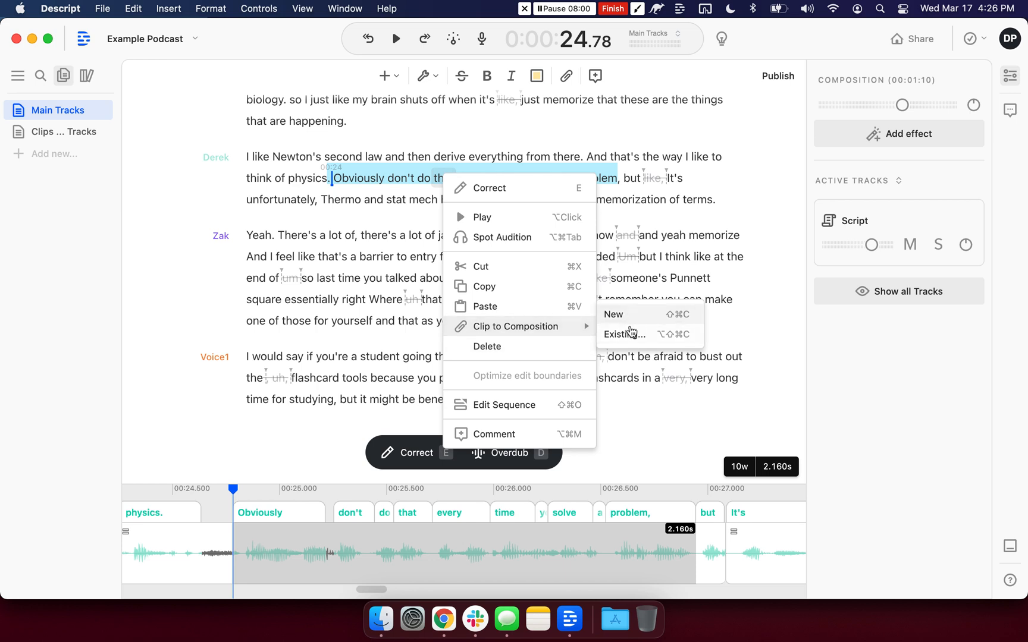
{"action": "left_click", "coordinate": [631, 333]}
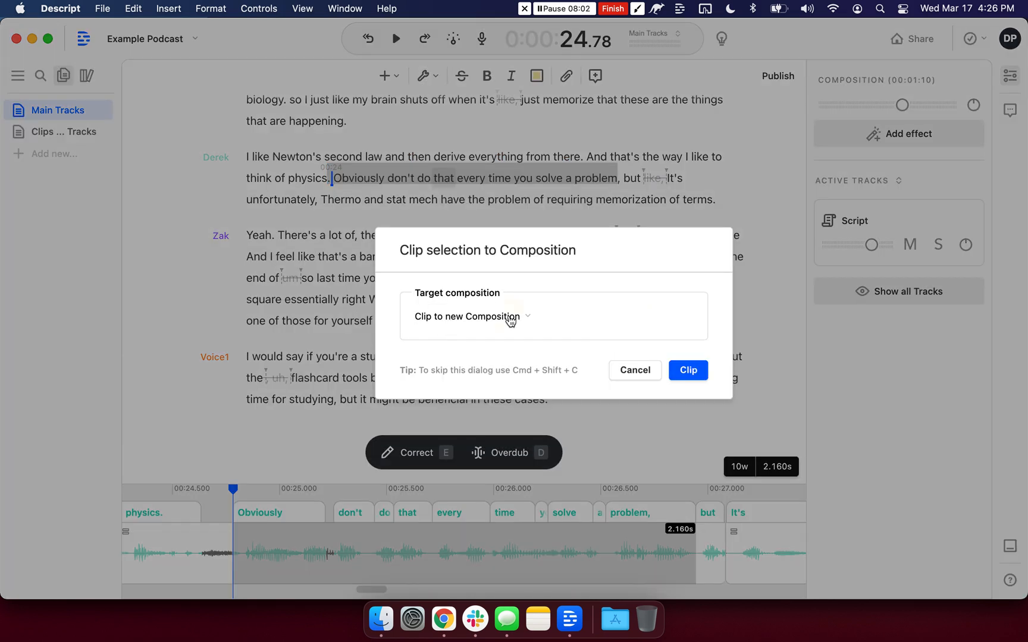
{"action": "left_click", "coordinate": [510, 322]}
{"action": "left_click", "coordinate": [495, 341]}
{"action": "key", "text": "Return"}
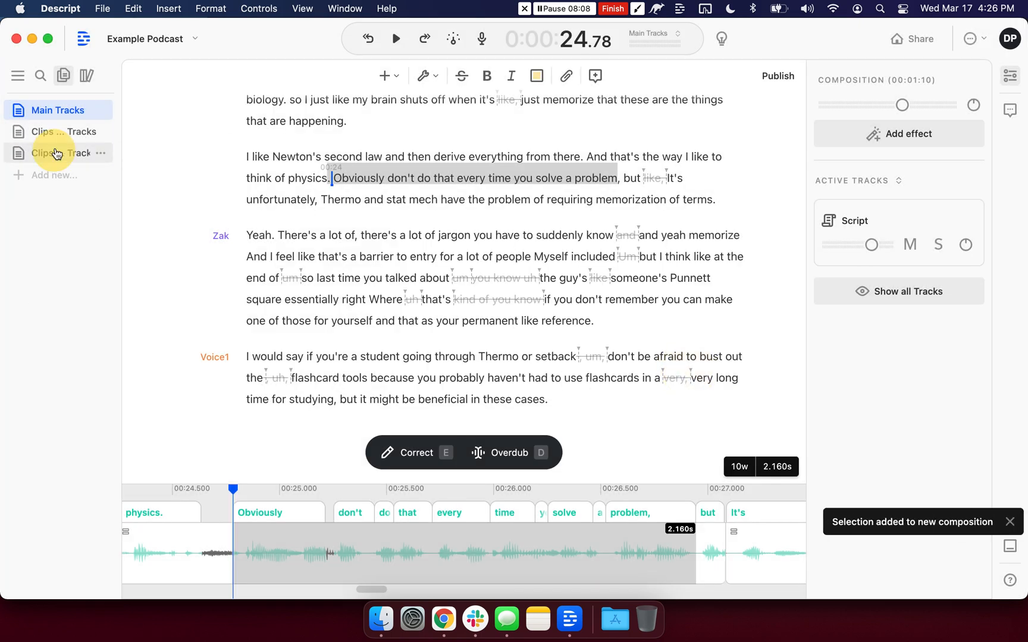
Step: Play the beginning of each of the two clips compositions to compare their content
{"action": "left_click", "coordinate": [50, 153]}
{"action": "key", "text": "space"}
{"action": "key", "text": "space"}
{"action": "left_click", "coordinate": [76, 130]}
{"action": "key", "text": "space"}
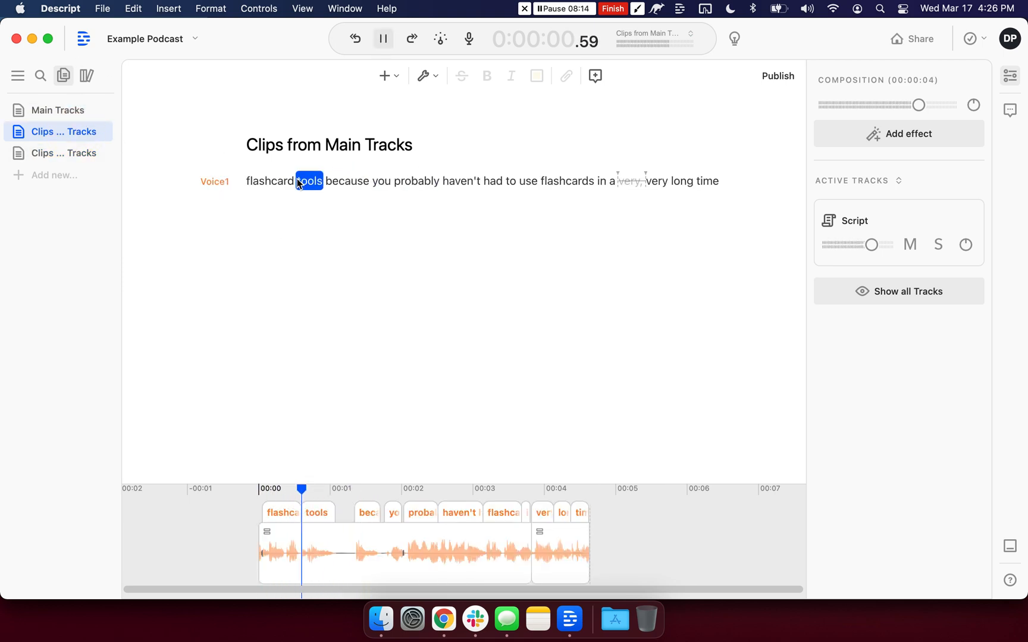
{"action": "key", "text": "space"}
Step: Copy the entire script of the second clips composition and paste it as a new paragraph at the end of the first
{"action": "left_click", "coordinate": [69, 153]}
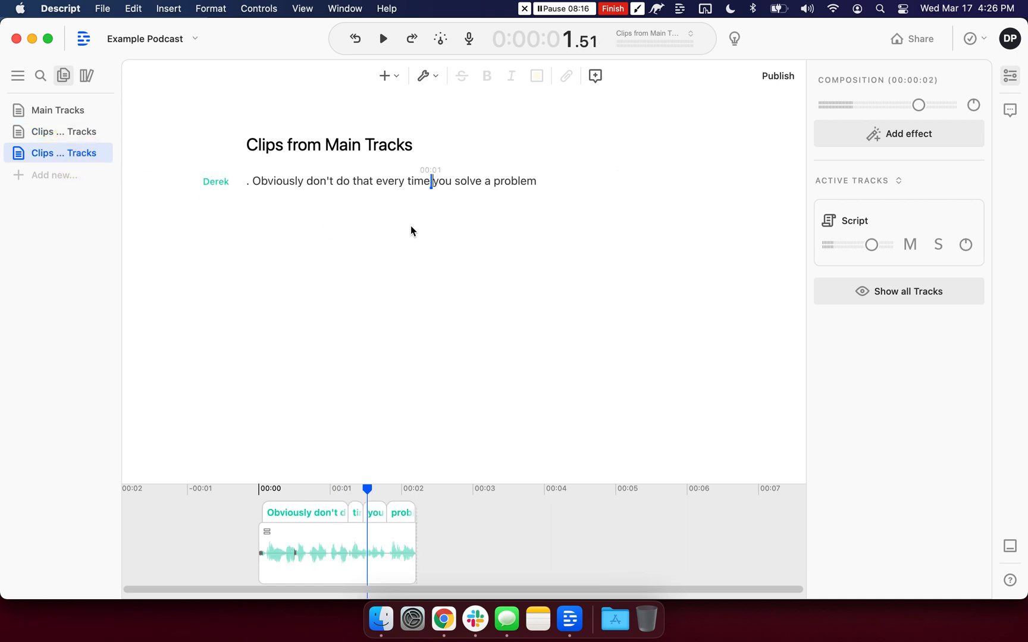
{"action": "key", "text": "super+a"}
{"action": "key", "text": "super+c"}
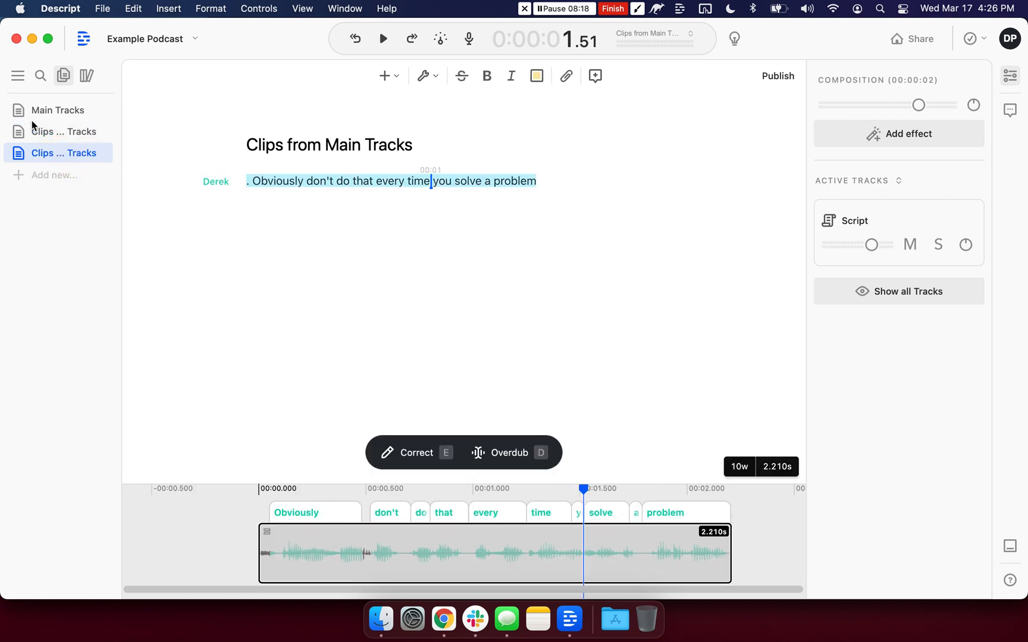
{"action": "left_click", "coordinate": [53, 131]}
{"action": "left_click", "coordinate": [565, 213]}
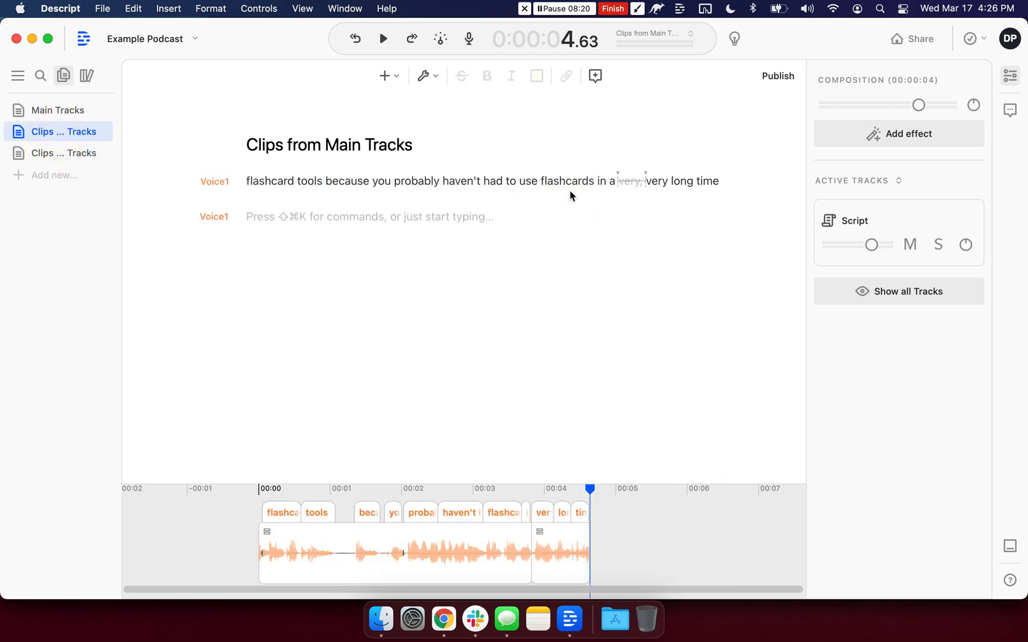
{"action": "key", "text": "super+v"}
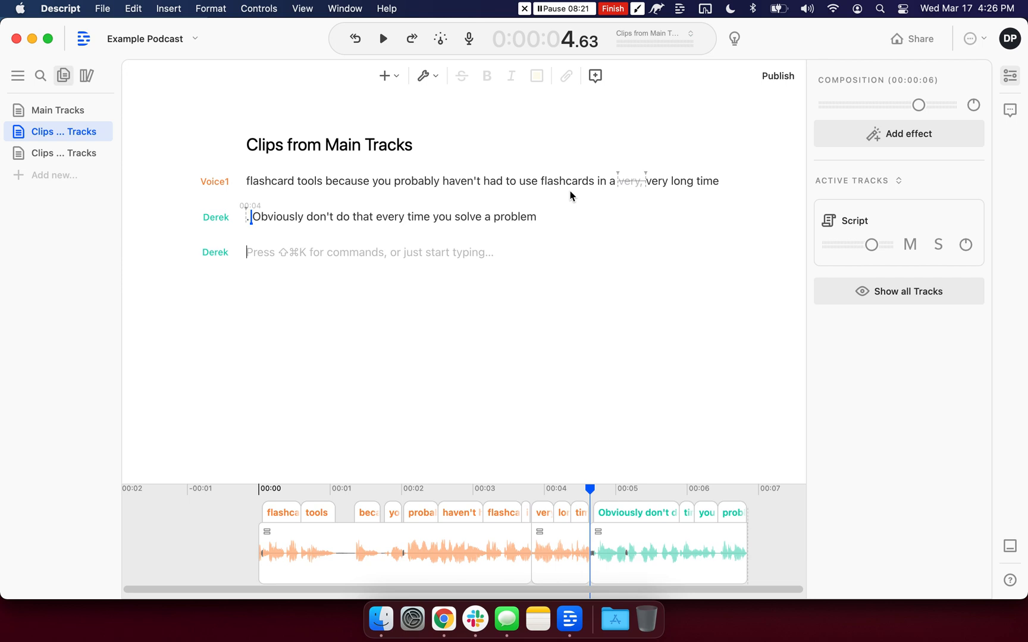
Step: Play the "flashcard tools" and "Obviously don't do that" paragraphs to check the combined clips composition
{"action": "left_click", "coordinate": [249, 180]}
{"action": "key", "text": "space"}
{"action": "key", "text": "space"}
{"action": "left_click", "coordinate": [251, 218]}
{"action": "key", "text": "space"}
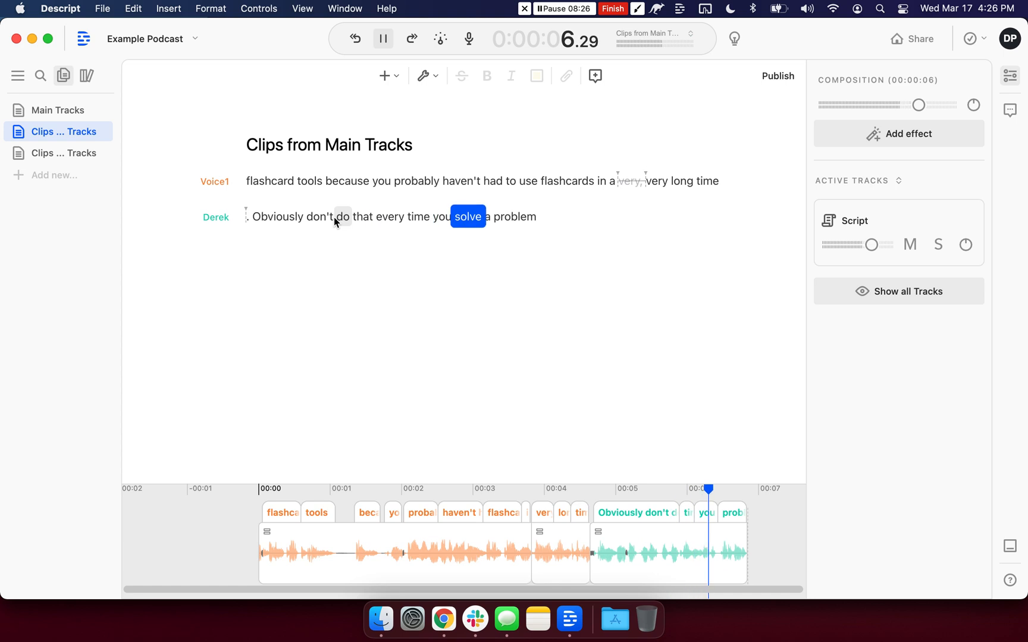
{"action": "key", "text": "space"}
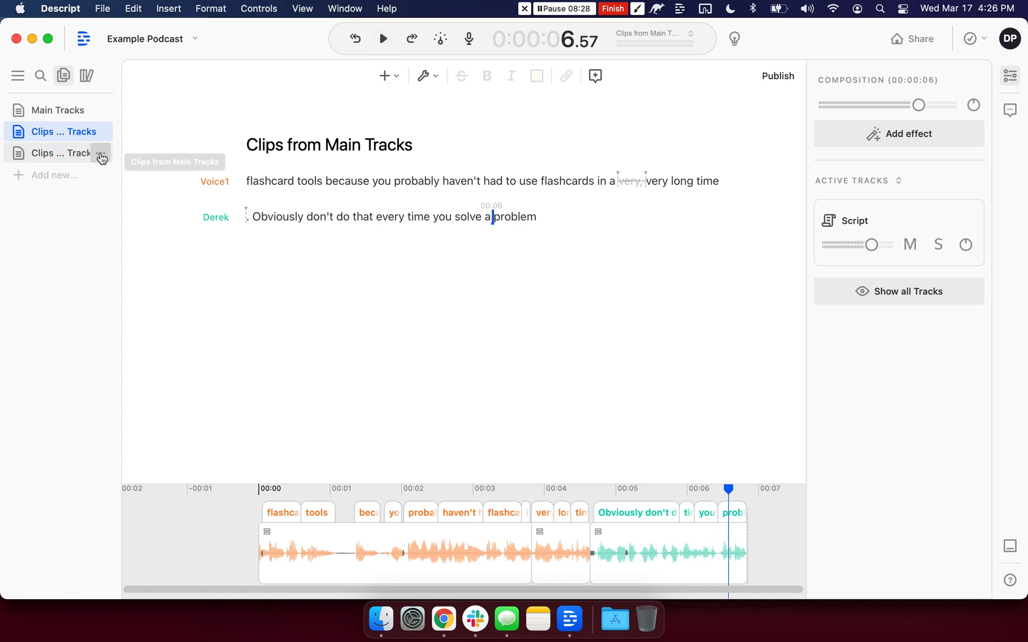
Step: Delete the second clips composition and look over the remaining combined one
{"action": "left_click", "coordinate": [100, 154]}
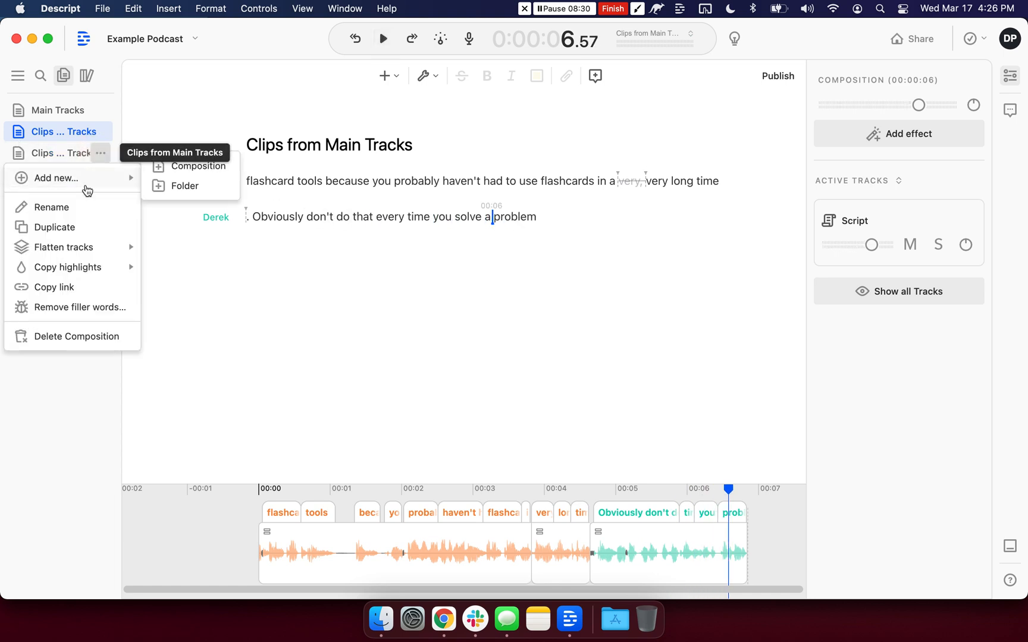
{"action": "left_click", "coordinate": [78, 337]}
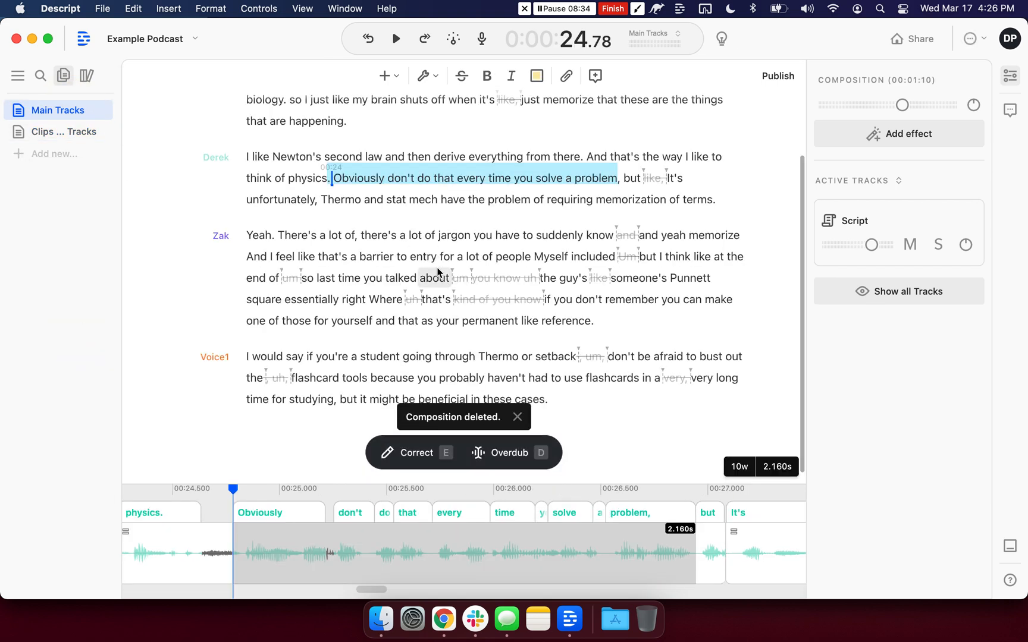
{"action": "scroll", "coordinate": [435, 232], "scroll_direction": "up", "scroll_amount": 4}
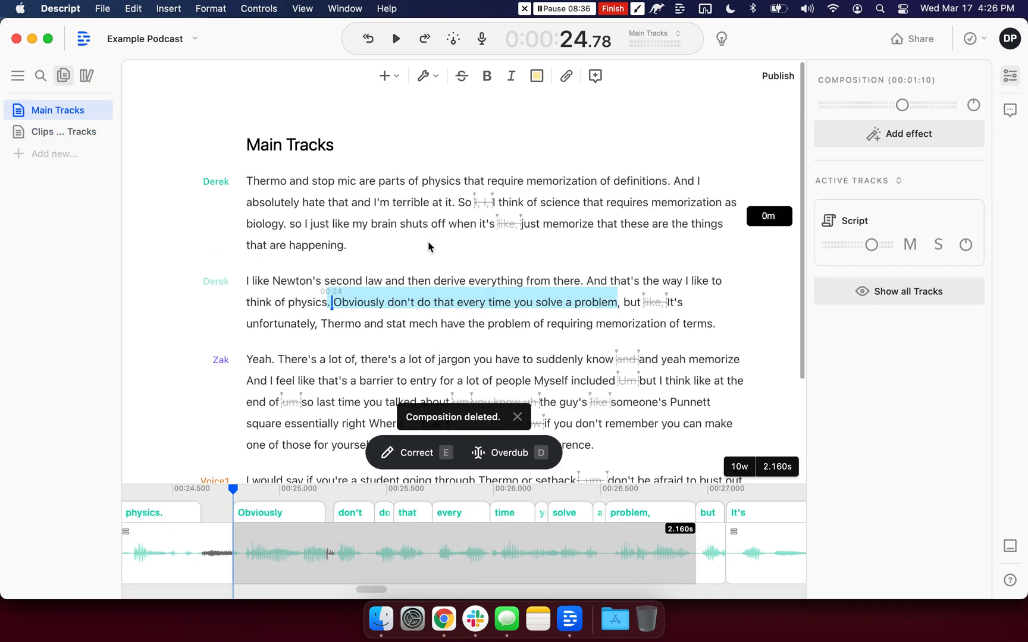
{"action": "left_click", "coordinate": [45, 132]}
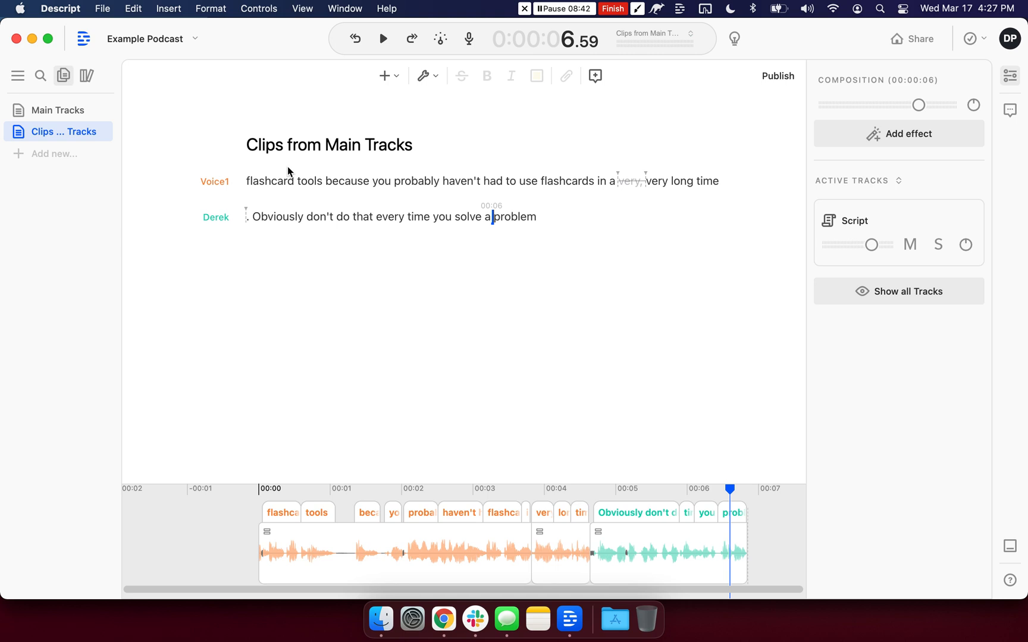
Step: In Main Tracks, change the last paragraph's Voice1 speaker label to the speaker of the opening paragraph
{"action": "left_click", "coordinate": [37, 109]}
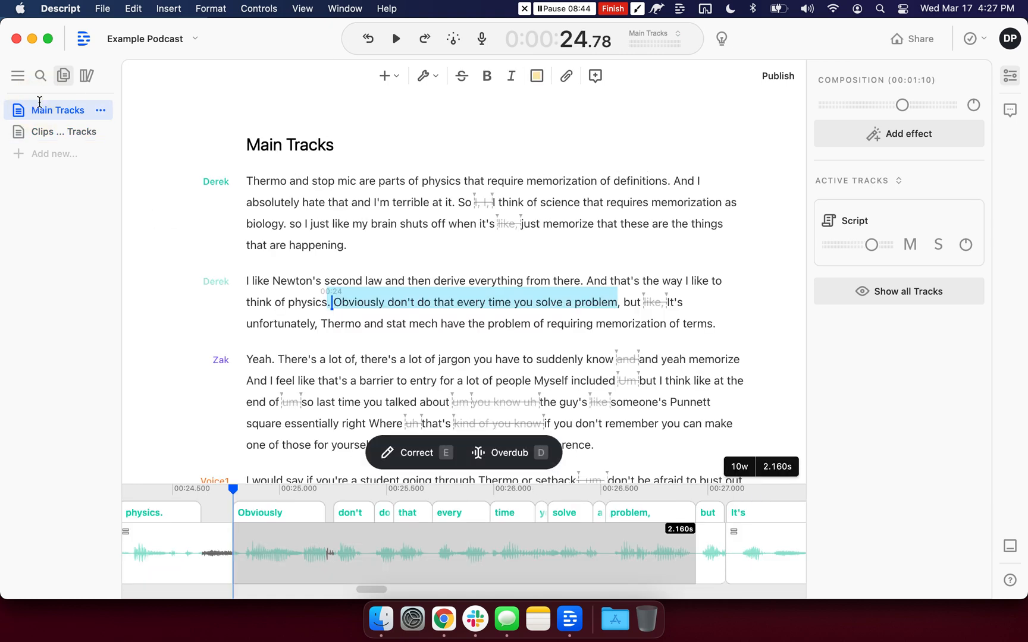
{"action": "left_click", "coordinate": [316, 381]}
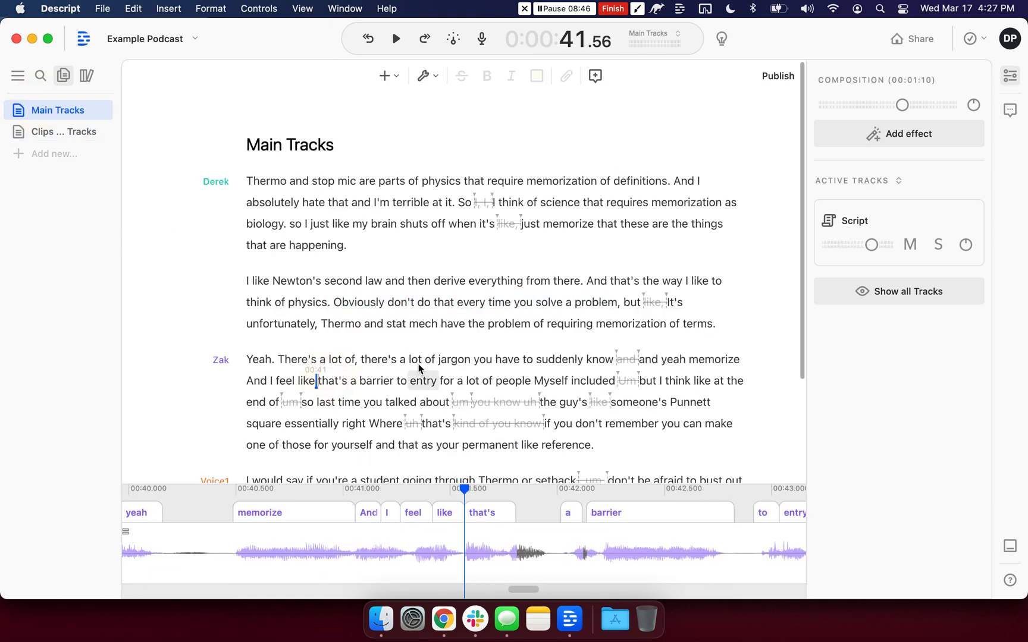
{"action": "scroll", "coordinate": [416, 368], "scroll_direction": "down", "scroll_amount": 1}
{"action": "scroll", "coordinate": [369, 353], "scroll_direction": "down", "scroll_amount": 3}
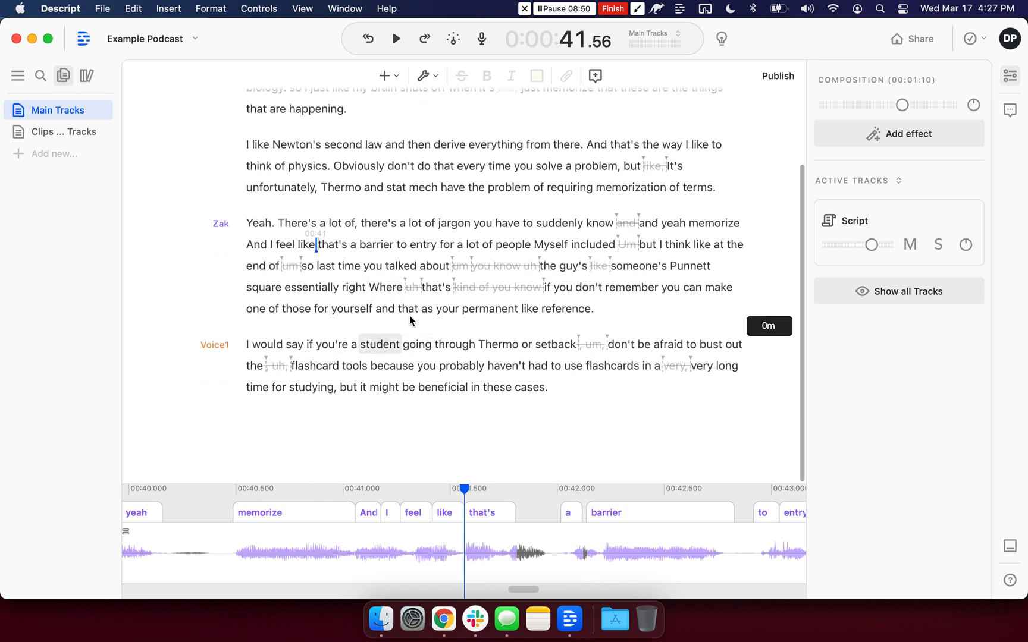
{"action": "scroll", "coordinate": [412, 321], "scroll_direction": "up", "scroll_amount": 3}
{"action": "scroll", "coordinate": [418, 335], "scroll_direction": "down", "scroll_amount": 3}
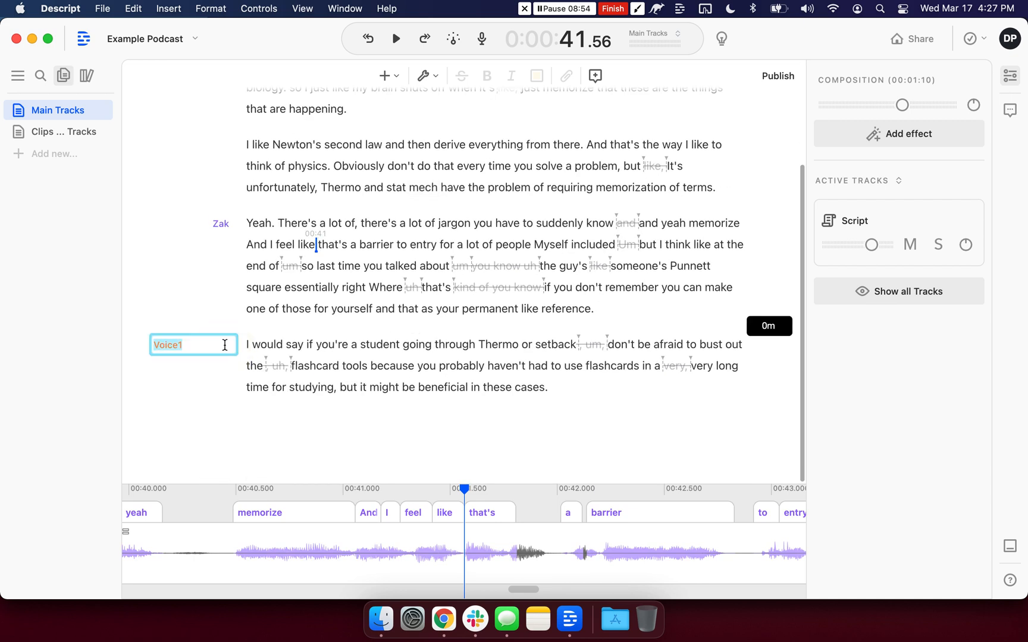
{"action": "left_click", "coordinate": [224, 346]}
{"action": "left_click", "coordinate": [209, 415]}
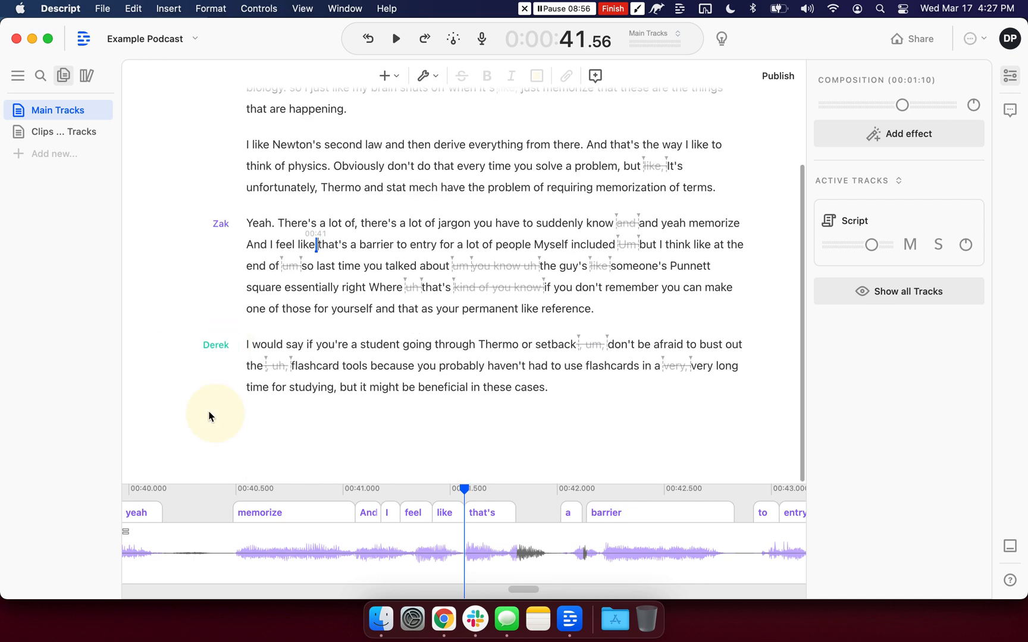
Step: Review the corrected speaker labels in Main Tracks and the combined clips composition, finishing in Main Tracks
{"action": "double_click", "coordinate": [374, 344]}
{"action": "scroll", "coordinate": [330, 342], "scroll_direction": "up", "scroll_amount": 3}
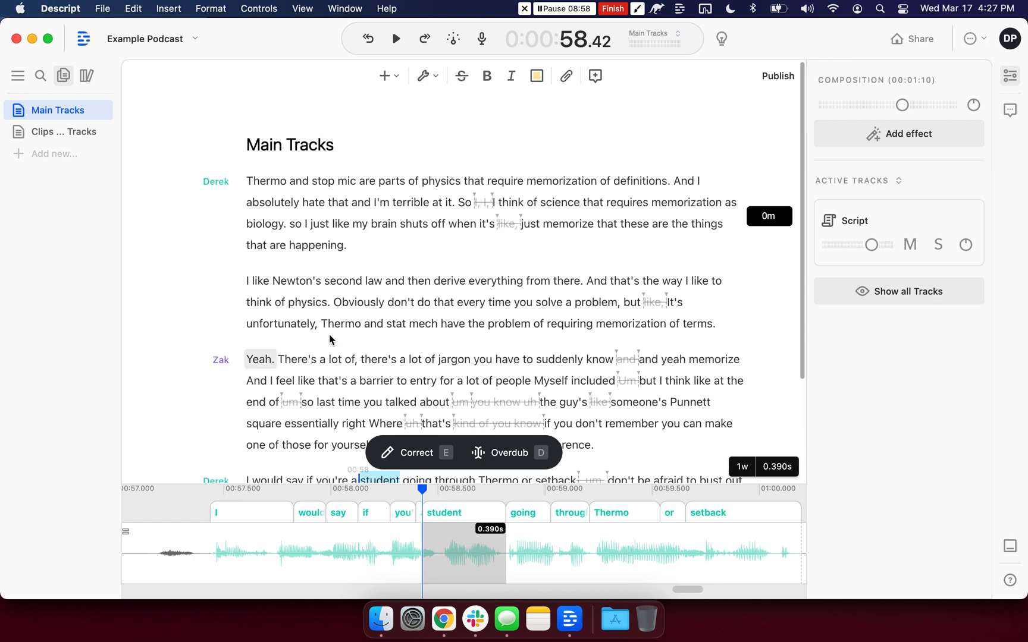
{"action": "scroll", "coordinate": [333, 341], "scroll_direction": "down", "scroll_amount": 3}
{"action": "left_click", "coordinate": [43, 132]}
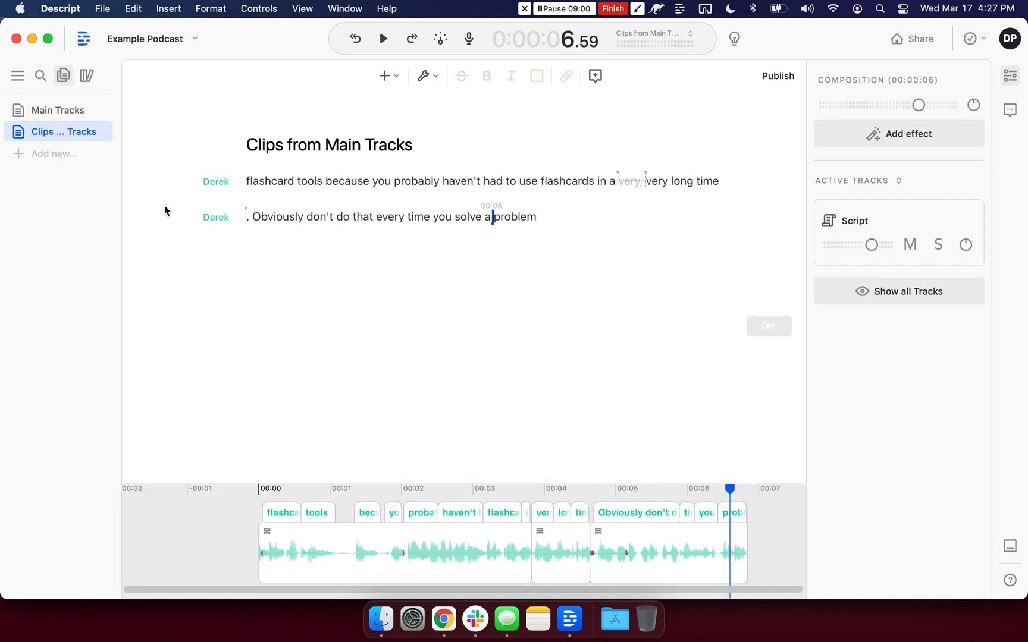
{"action": "left_click", "coordinate": [53, 110]}
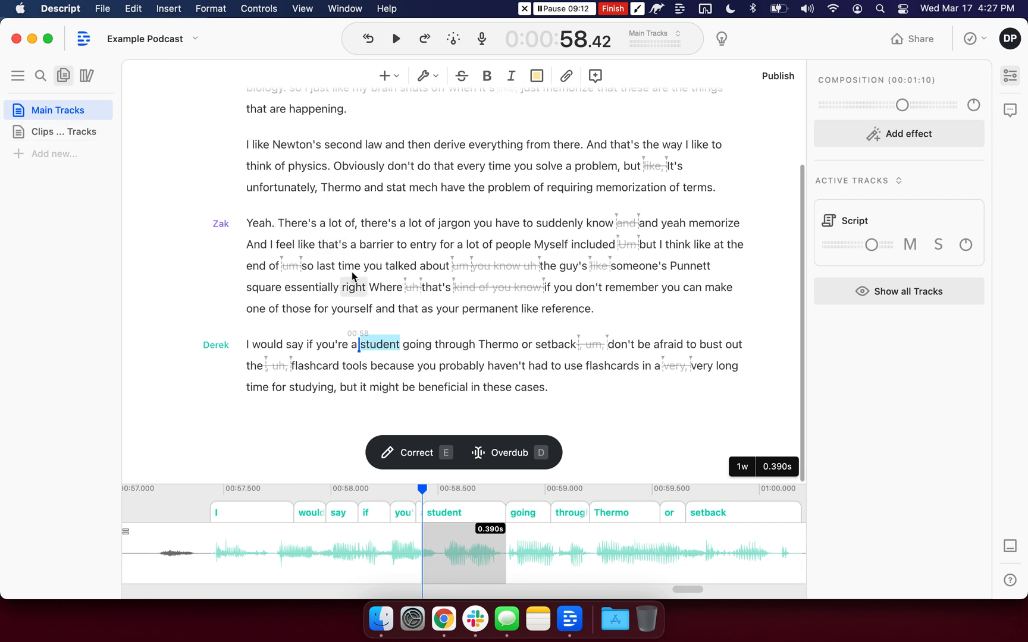
Step: Open the multitrack sequence of Main Tracks and delete the Voice1 section of about 1.26 s containing the stray "have"
{"action": "key", "text": "super+shift+e"}
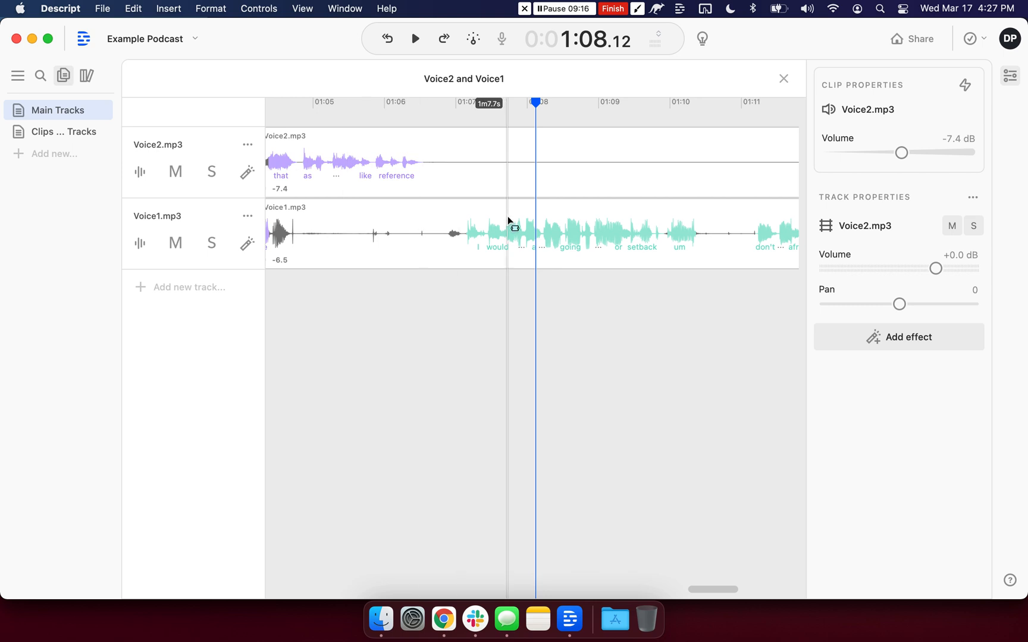
{"action": "scroll", "coordinate": [493, 222], "scroll_direction": "left", "scroll_amount": 5}
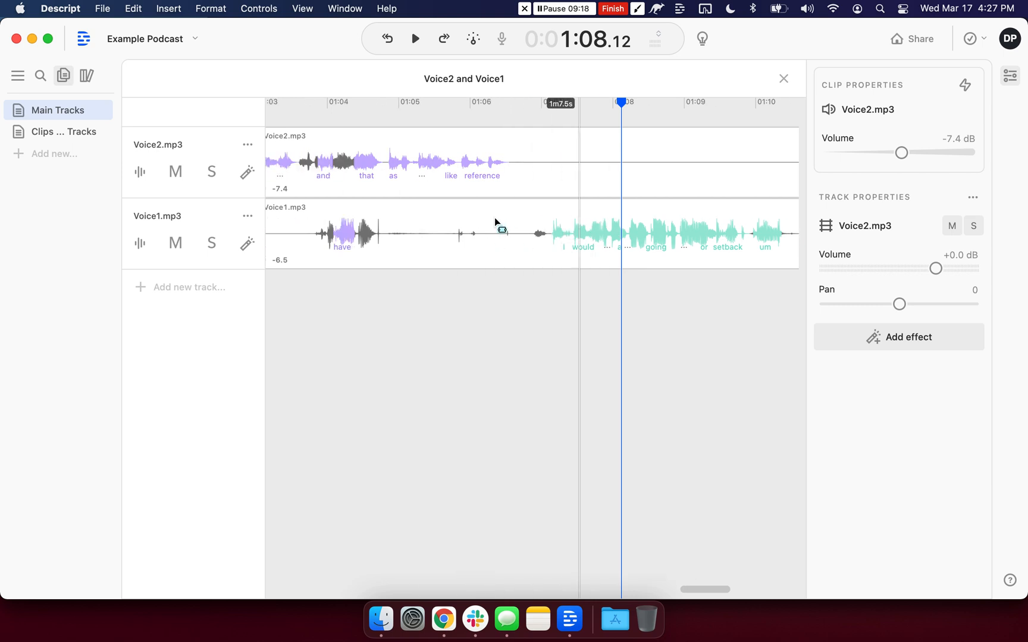
{"action": "scroll", "coordinate": [497, 222], "scroll_direction": "right", "scroll_amount": 10}
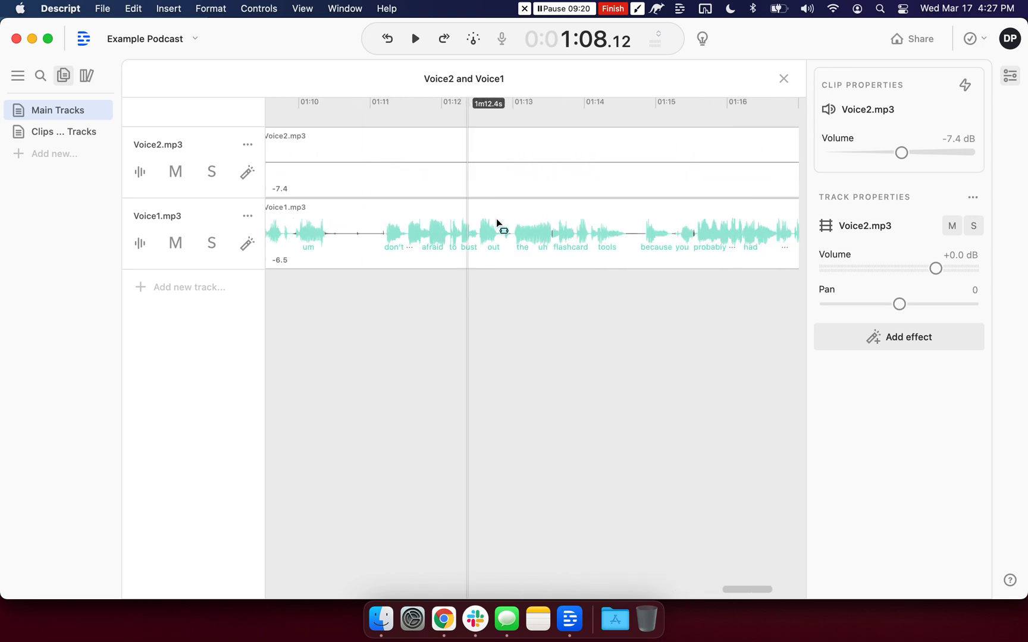
{"action": "scroll", "coordinate": [501, 223], "scroll_direction": "left", "scroll_amount": 9}
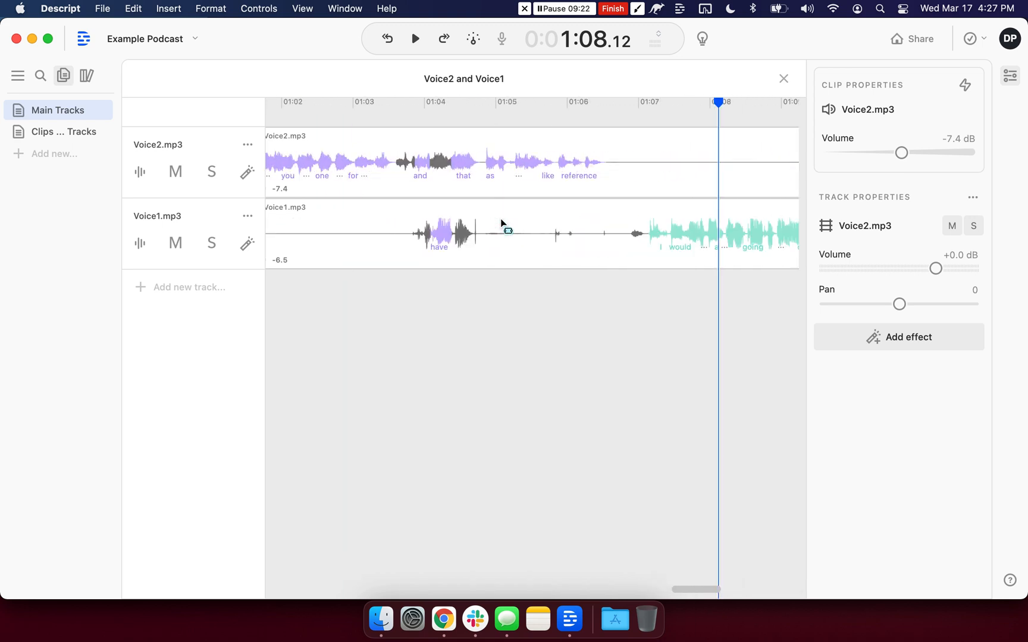
{"action": "left_click_drag", "start_coordinate": [351, 242], "coordinate": [442, 240]}
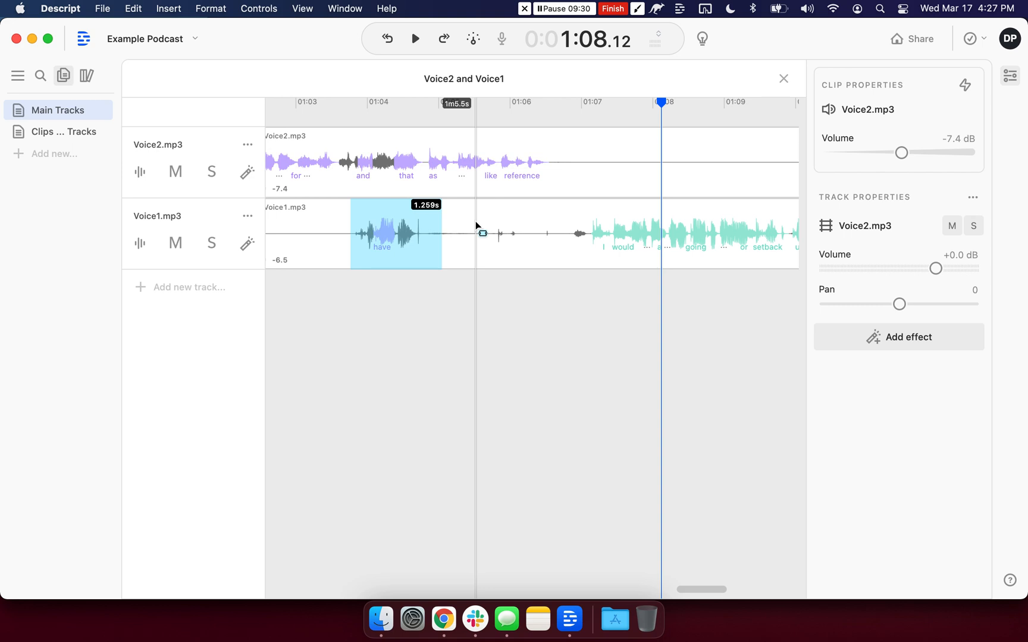
{"action": "key", "text": "Delete"}
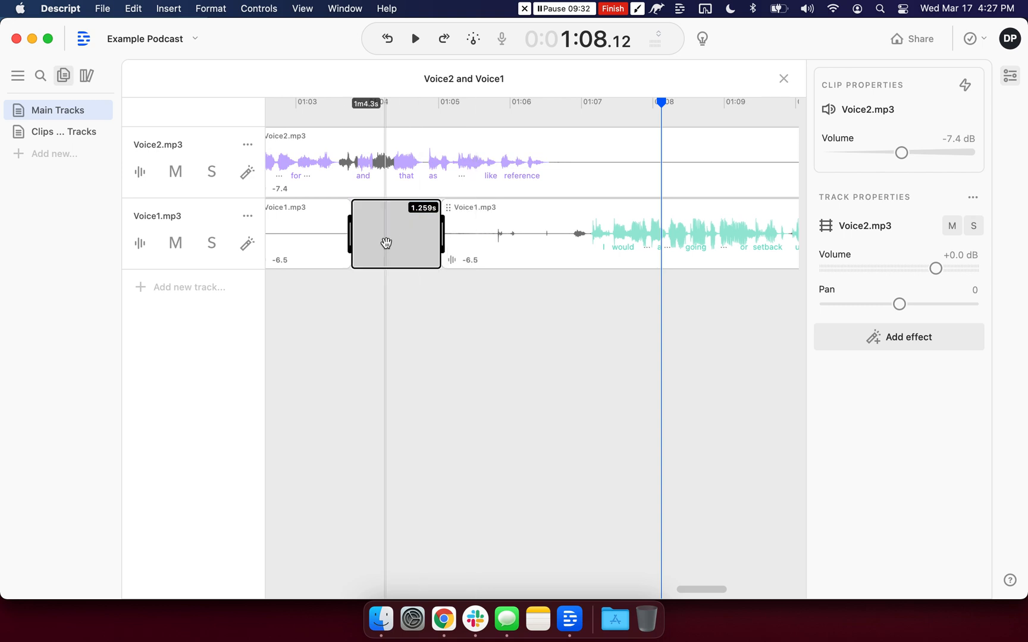
Step: Clear about 0.57 s of background noise near 01:06 on the Voice1 track, check the other passages and close the sequence
{"action": "scroll", "coordinate": [405, 292], "scroll_direction": "left", "scroll_amount": 2}
{"action": "scroll", "coordinate": [415, 283], "scroll_direction": "left", "scroll_amount": 5}
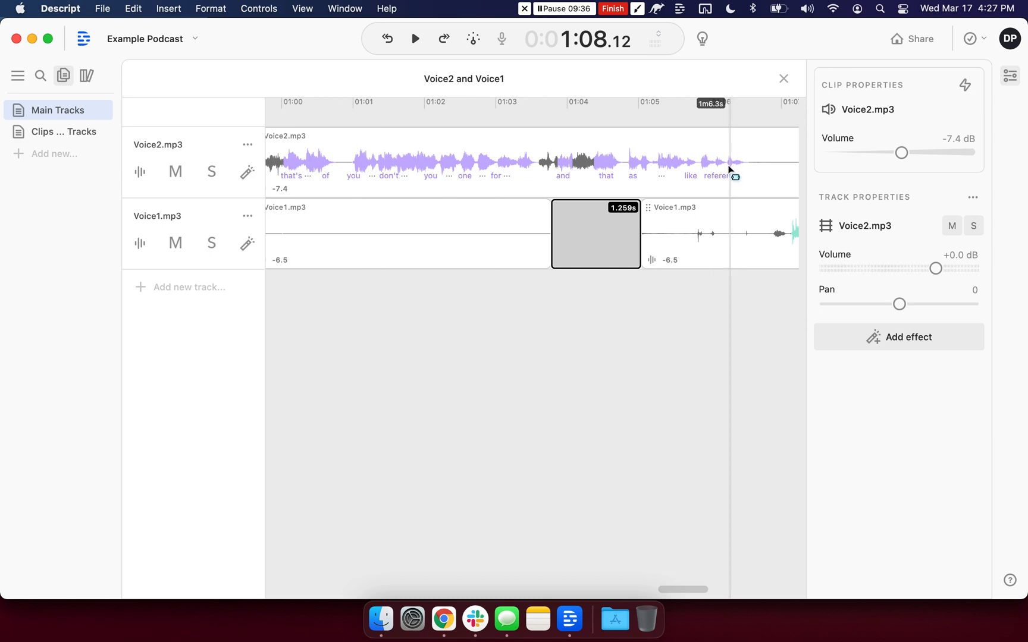
{"action": "left_click_drag", "start_coordinate": [730, 230], "coordinate": [691, 232]}
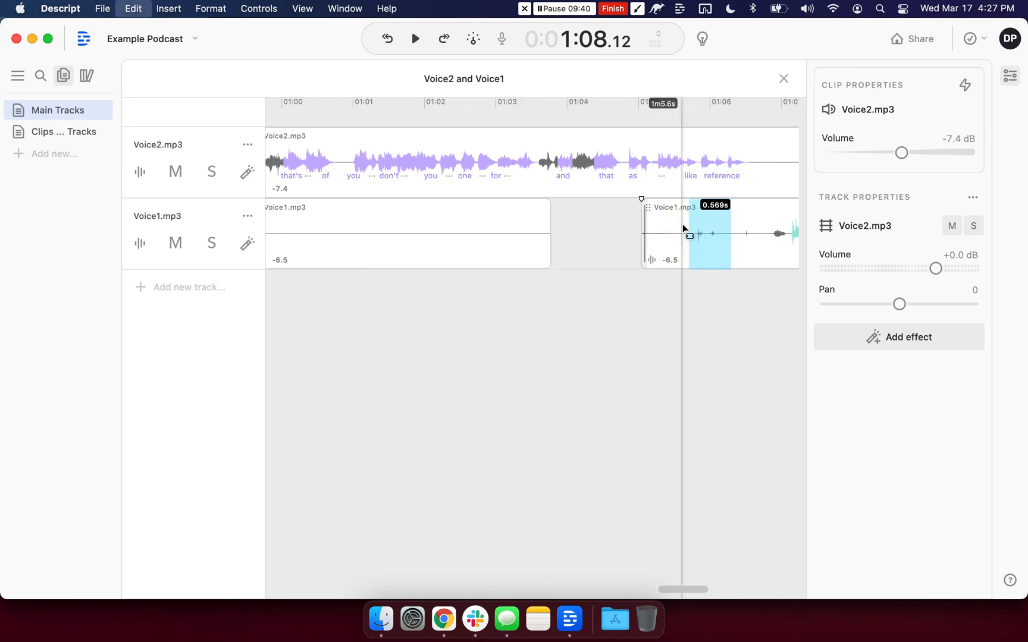
{"action": "scroll", "coordinate": [667, 244], "scroll_direction": "right", "scroll_amount": 5}
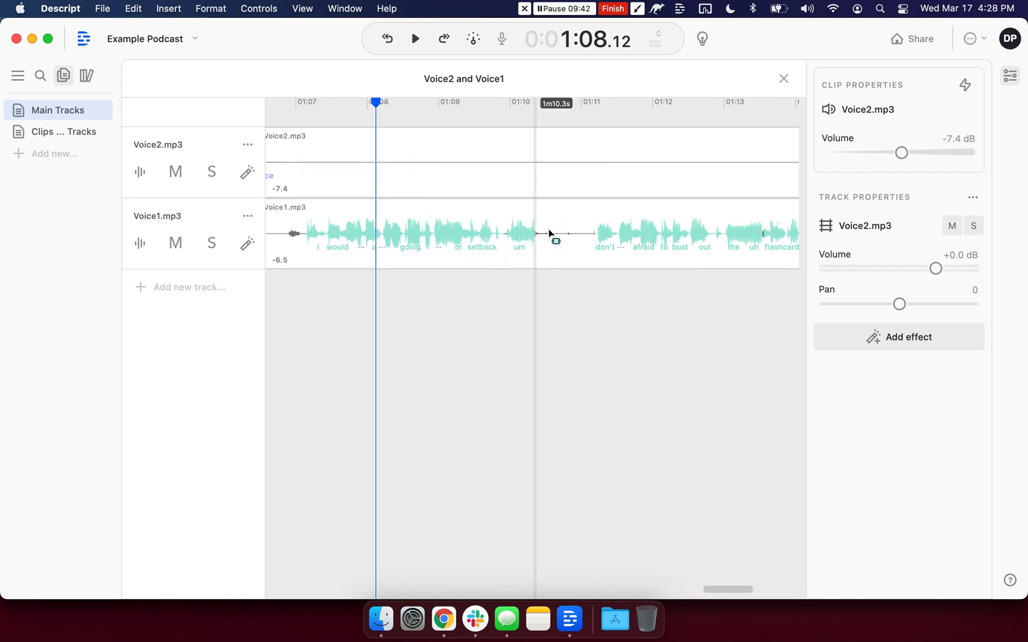
{"action": "scroll", "coordinate": [522, 239], "scroll_direction": "left", "scroll_amount": 15}
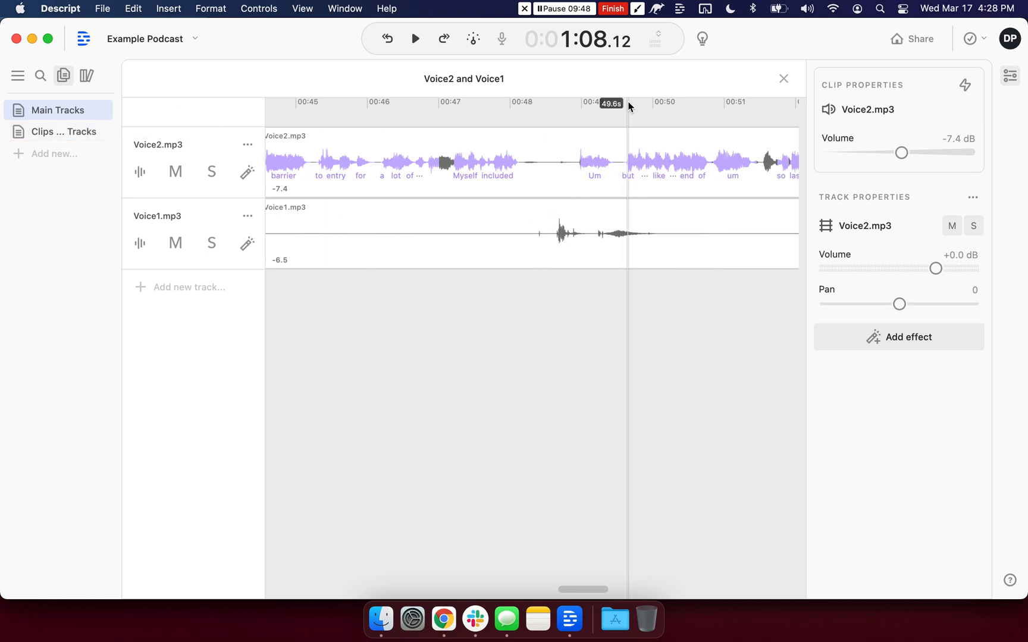
{"action": "left_click", "coordinate": [783, 79]}
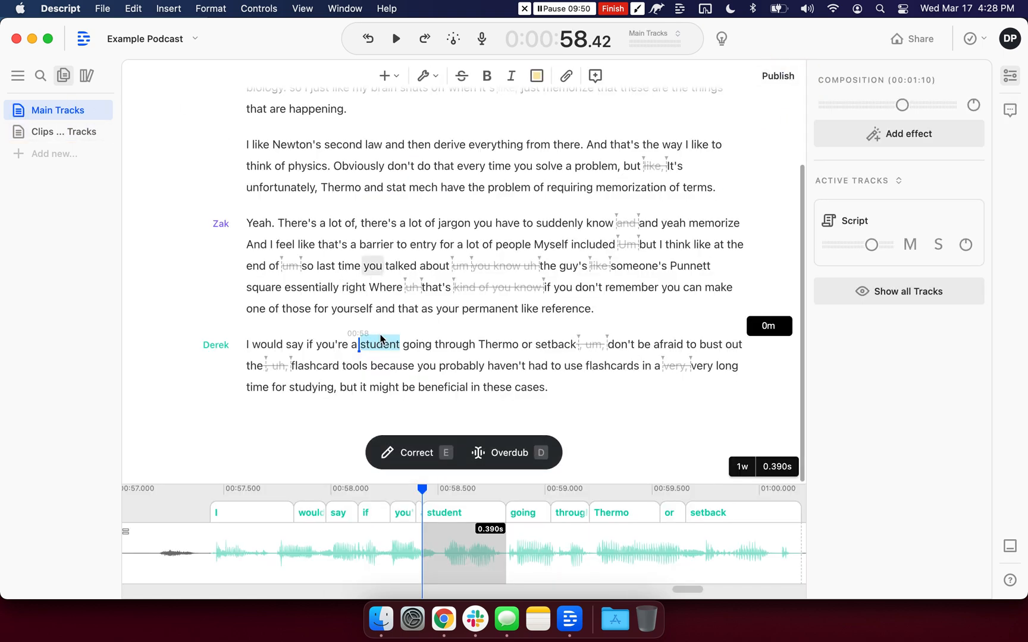
Step: Extend the timeline clip edge after "problem, but" to bring back the cut "like," and play the passage
{"action": "left_click", "coordinate": [437, 366]}
{"action": "scroll", "coordinate": [376, 262], "scroll_direction": "up", "scroll_amount": 1}
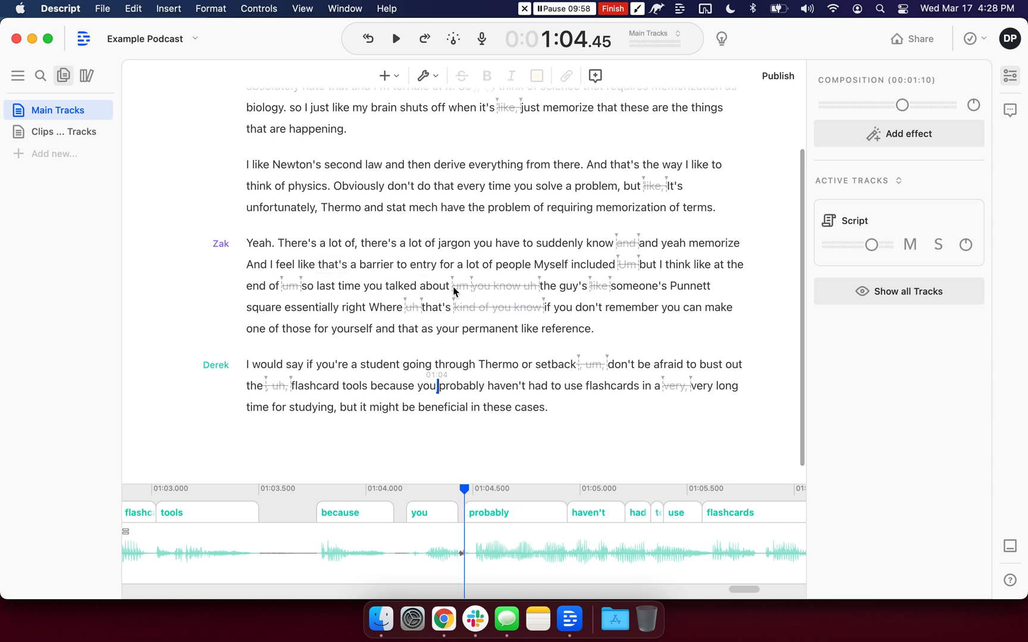
{"action": "left_click", "coordinate": [662, 186]}
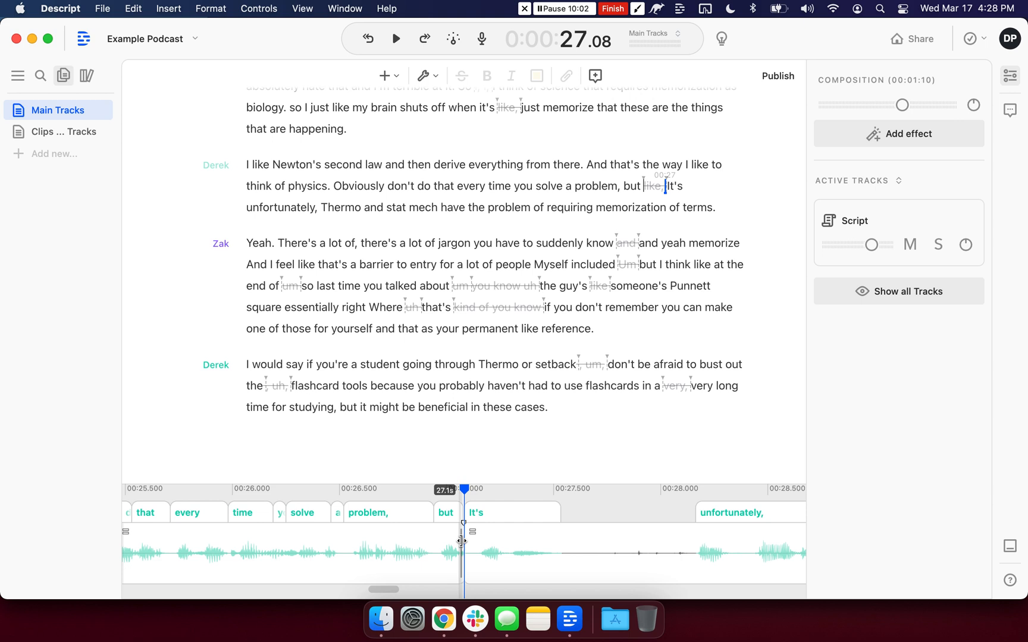
{"action": "left_click_drag", "start_coordinate": [461, 541], "coordinate": [518, 546]}
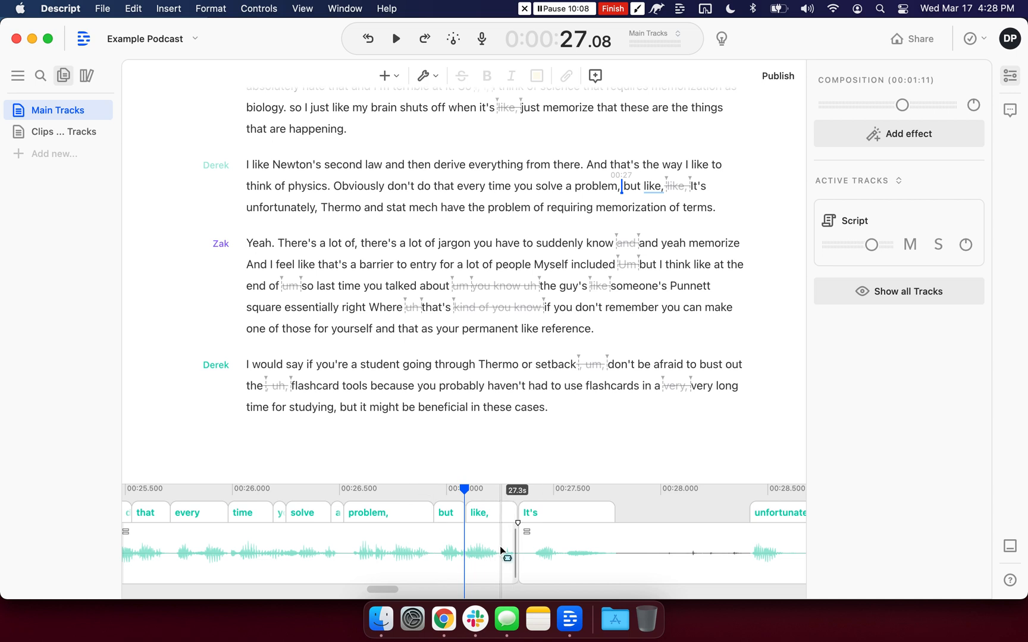
{"action": "mouse_move", "coordinate": [515, 542]}
{"action": "left_mouse_down"}
{"action": "mouse_move", "coordinate": [487, 544]}
{"action": "mouse_move", "coordinate": [550, 543]}
{"action": "mouse_move", "coordinate": [519, 544]}
{"action": "left_mouse_up"}
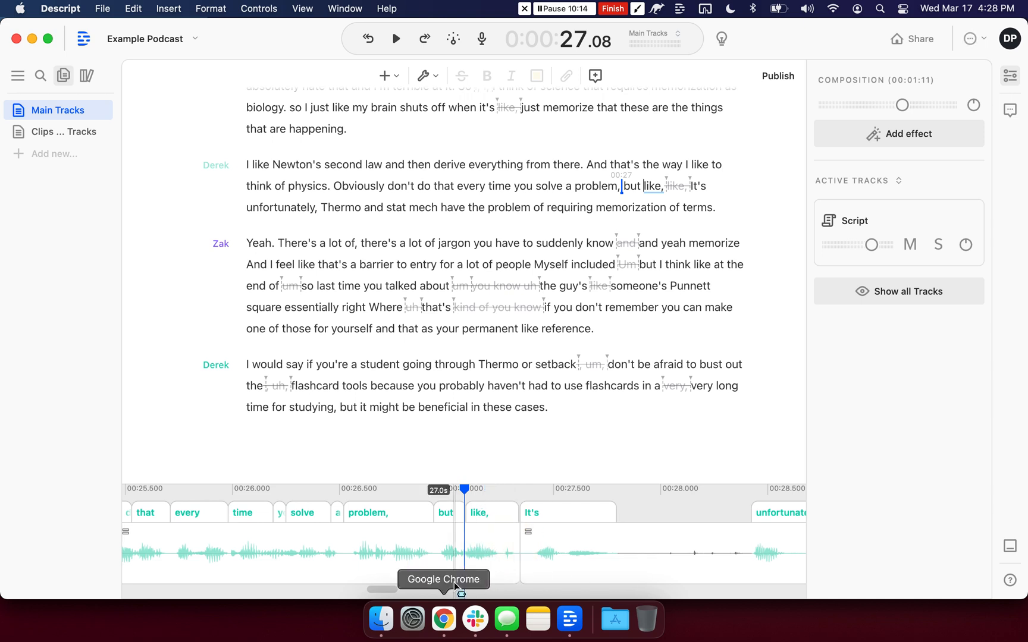
{"action": "left_click", "coordinate": [591, 189]}
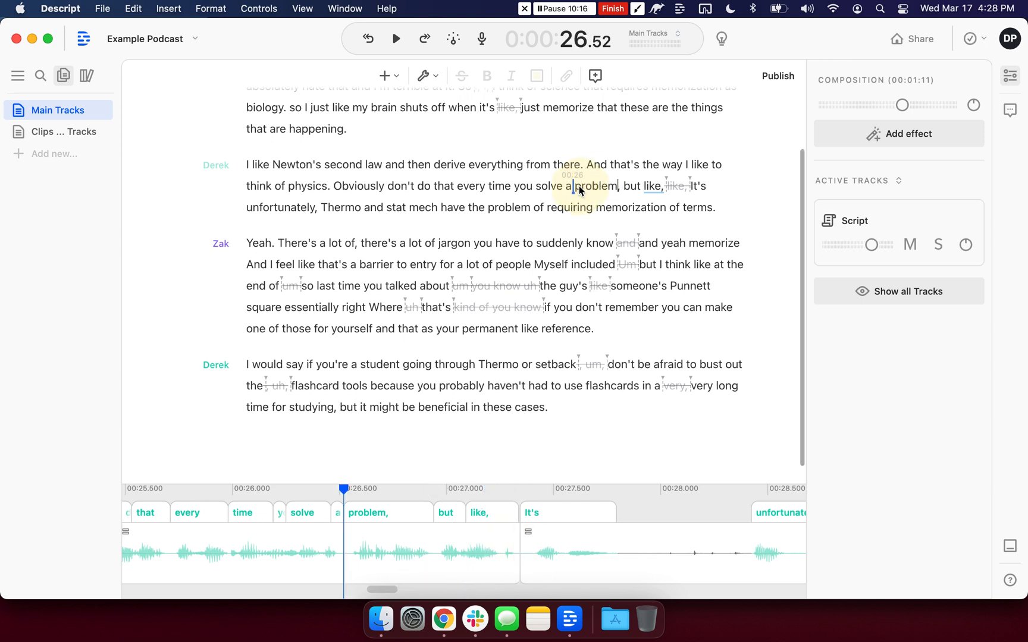
{"action": "key", "text": "space"}
{"action": "key", "text": "space"}
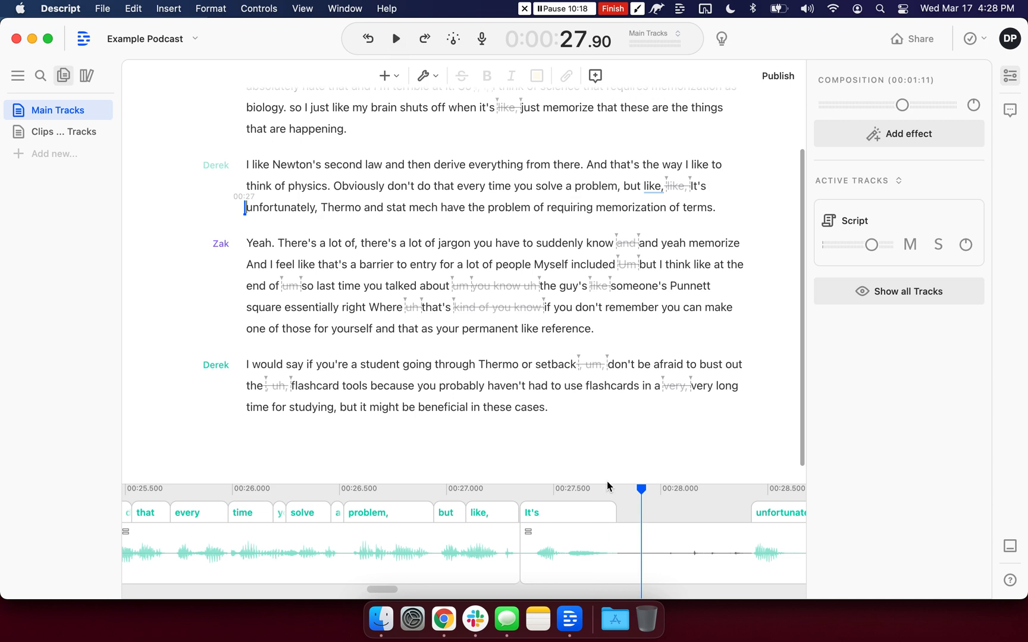
Step: Trim the clip edge back to just after "but" so "like," is cut again, and play the passage
{"action": "mouse_move", "coordinate": [521, 544]}
{"action": "left_mouse_down"}
{"action": "mouse_move", "coordinate": [686, 543]}
{"action": "mouse_move", "coordinate": [522, 539]}
{"action": "left_mouse_up"}
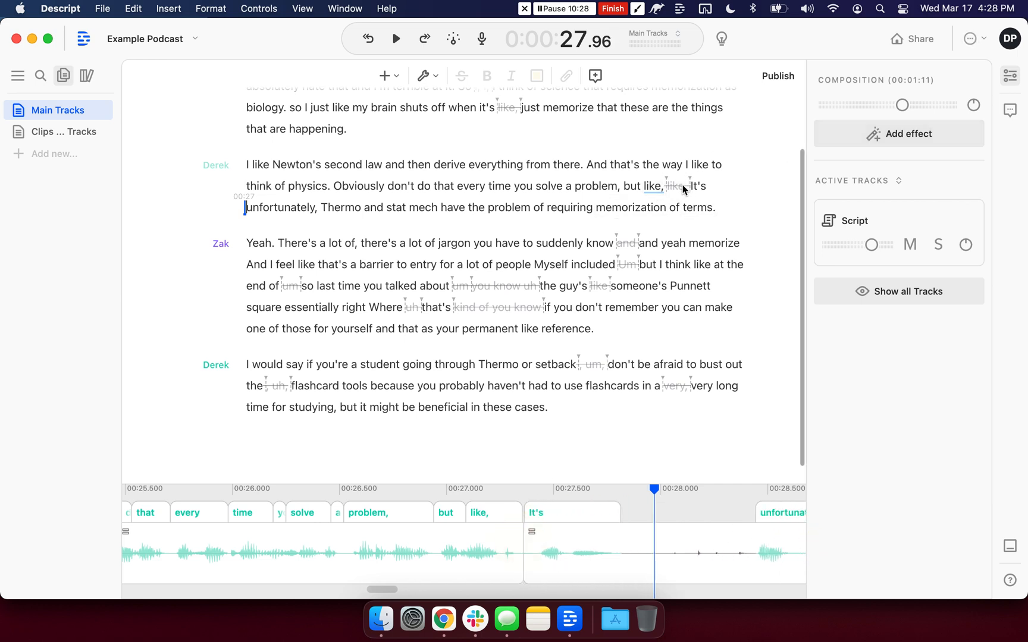
{"action": "left_click_drag", "start_coordinate": [526, 551], "coordinate": [464, 550]}
{"action": "left_click", "coordinate": [574, 192]}
{"action": "key", "text": "space"}
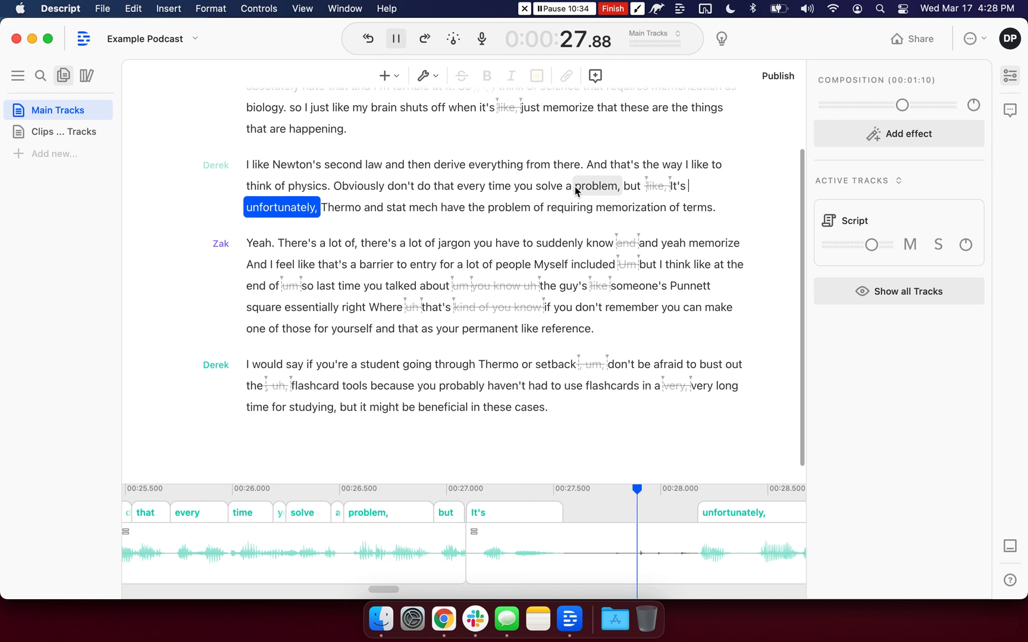
{"action": "key", "text": "space"}
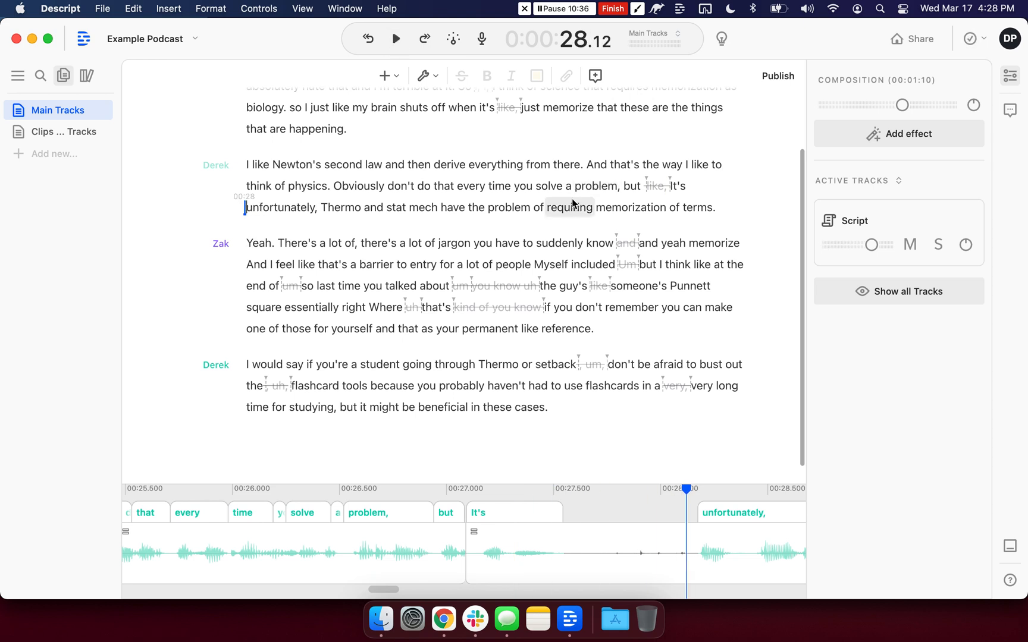
Step: Export Main Tracks to Hello Audio, publishing its page under the name "My Fancy Edit!"
{"action": "left_click", "coordinate": [913, 40]}
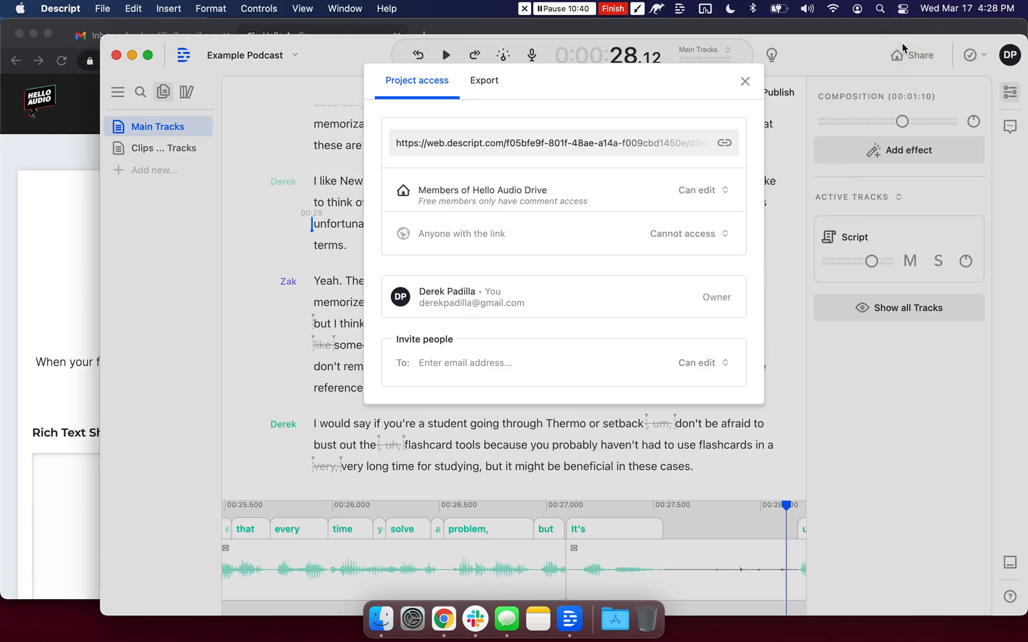
{"action": "left_click", "coordinate": [476, 79]}
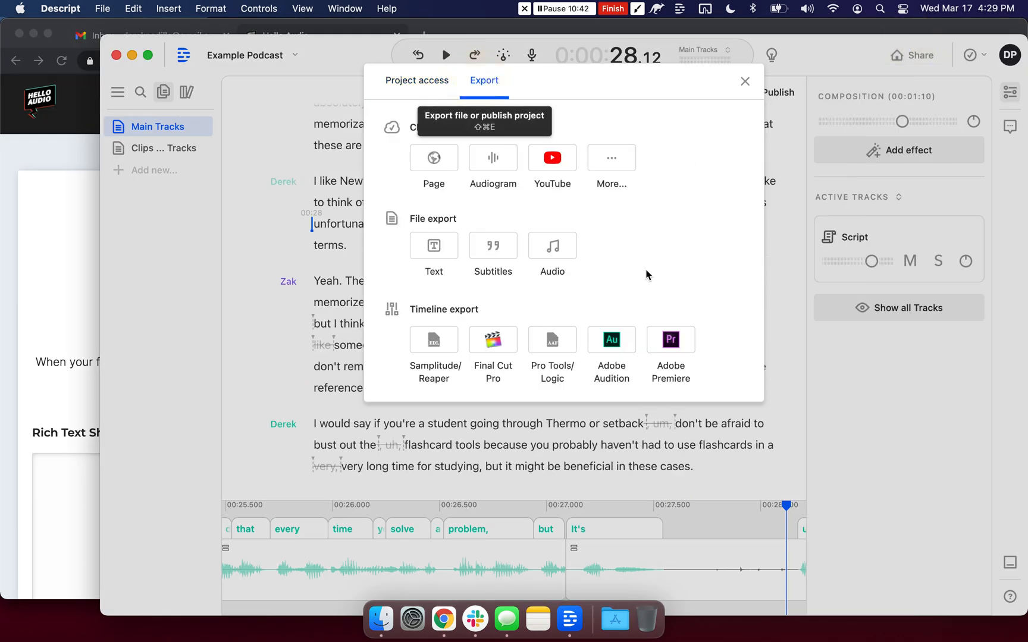
{"action": "left_click", "coordinate": [622, 165]}
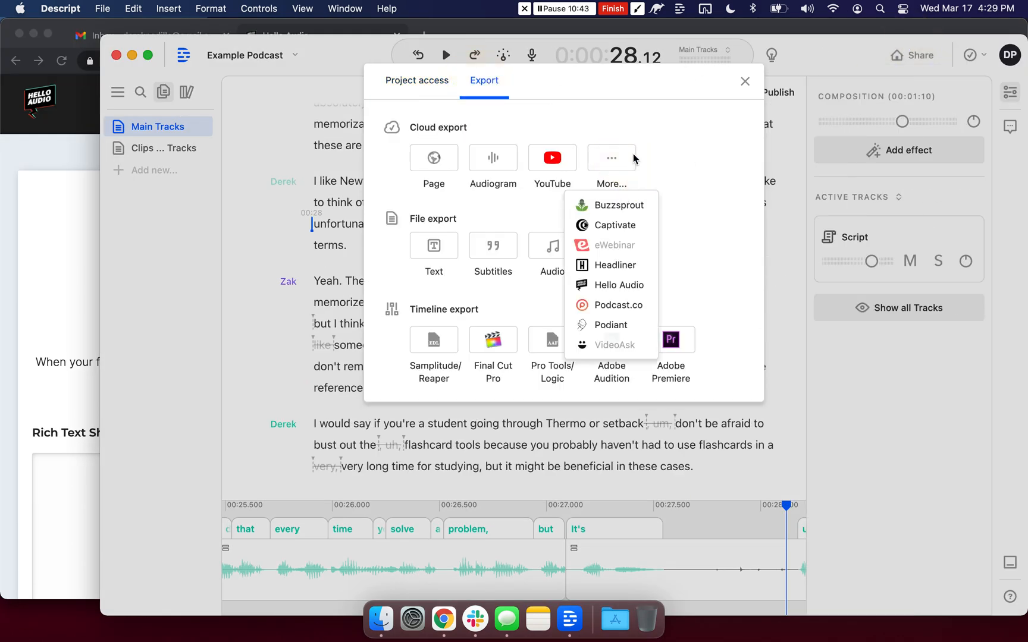
{"action": "left_click", "coordinate": [625, 288]}
{"action": "left_click_drag", "start_coordinate": [522, 240], "coordinate": [363, 238]}
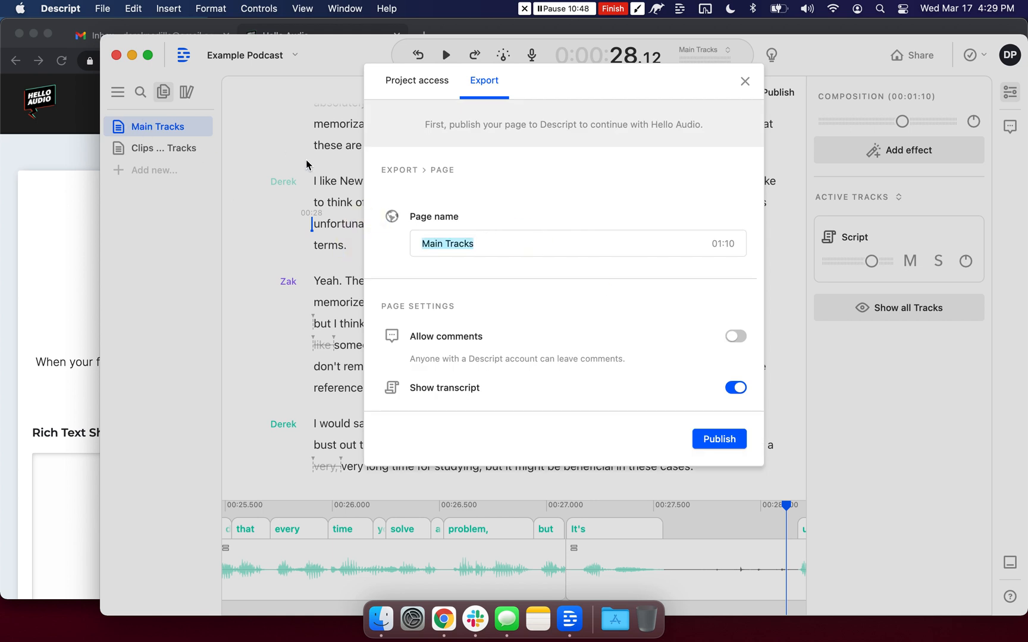
{"action": "type", "text": "My Fancy Edit!"}
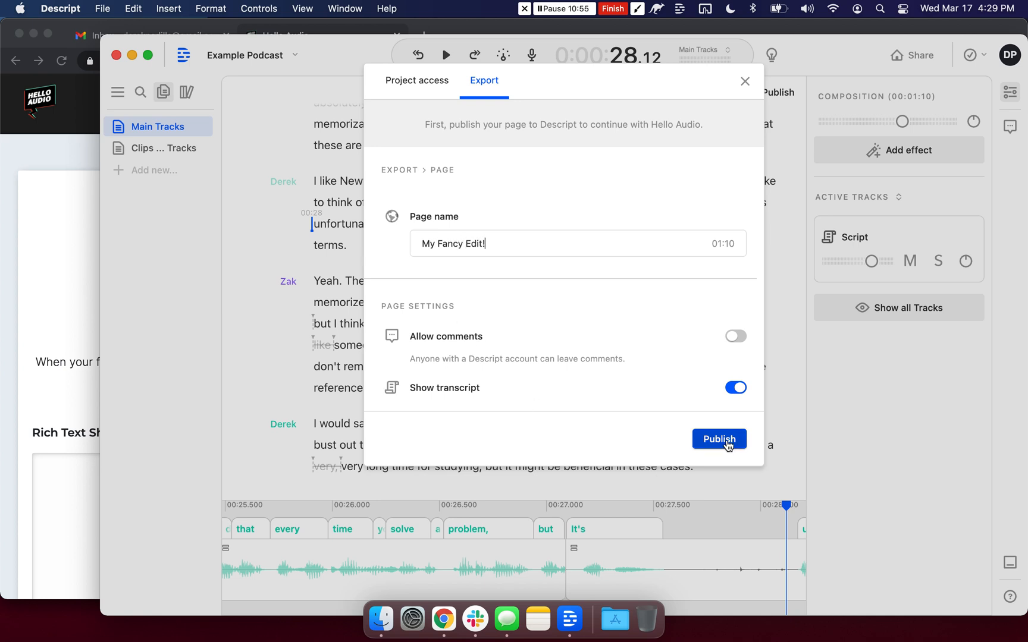
{"action": "left_click", "coordinate": [728, 445]}
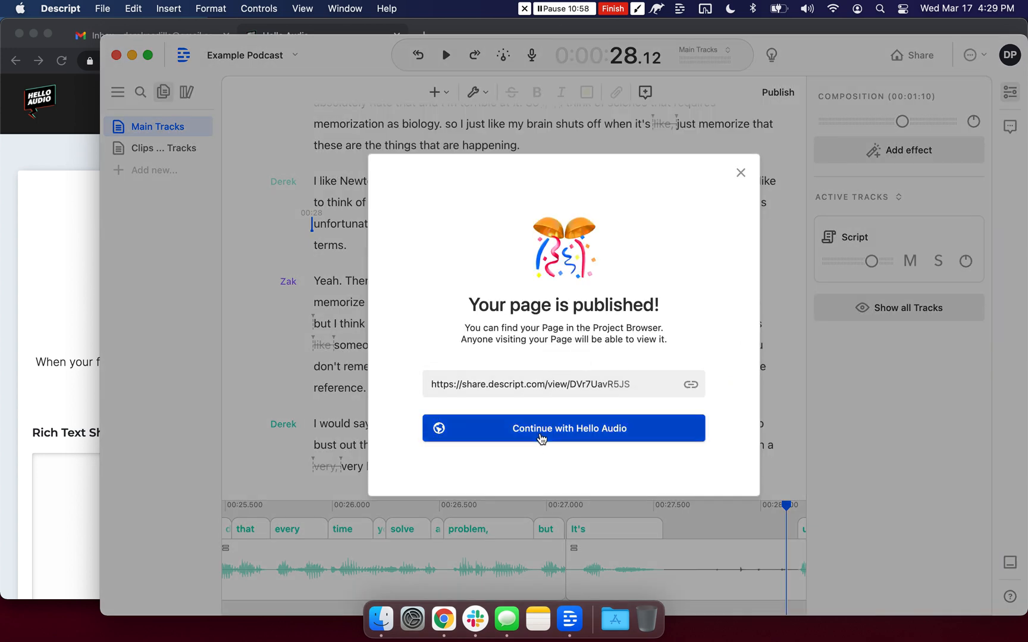
Step: Continue to Hello Audio in the browser and import "My Fancy Edit!" as an episode into an existing feed
{"action": "left_click", "coordinate": [539, 431]}
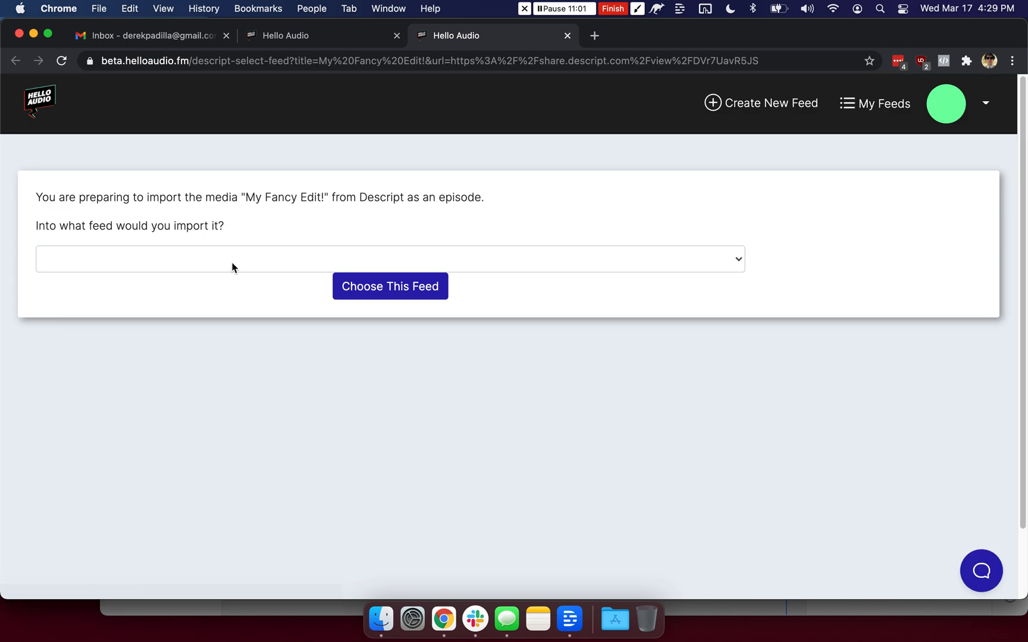
{"action": "left_click", "coordinate": [230, 259]}
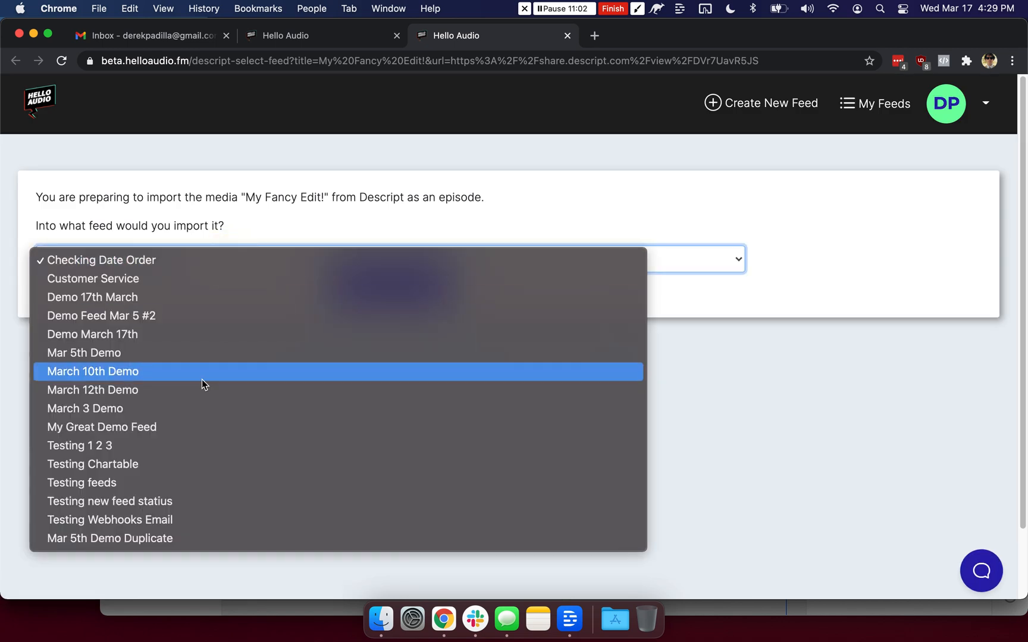
{"action": "left_click", "coordinate": [189, 438]}
{"action": "left_click", "coordinate": [394, 289]}
Step: Switch on publishing for the "This is the title" episode in the feed's episode list
{"action": "scroll", "coordinate": [464, 340], "scroll_direction": "down", "scroll_amount": 10}
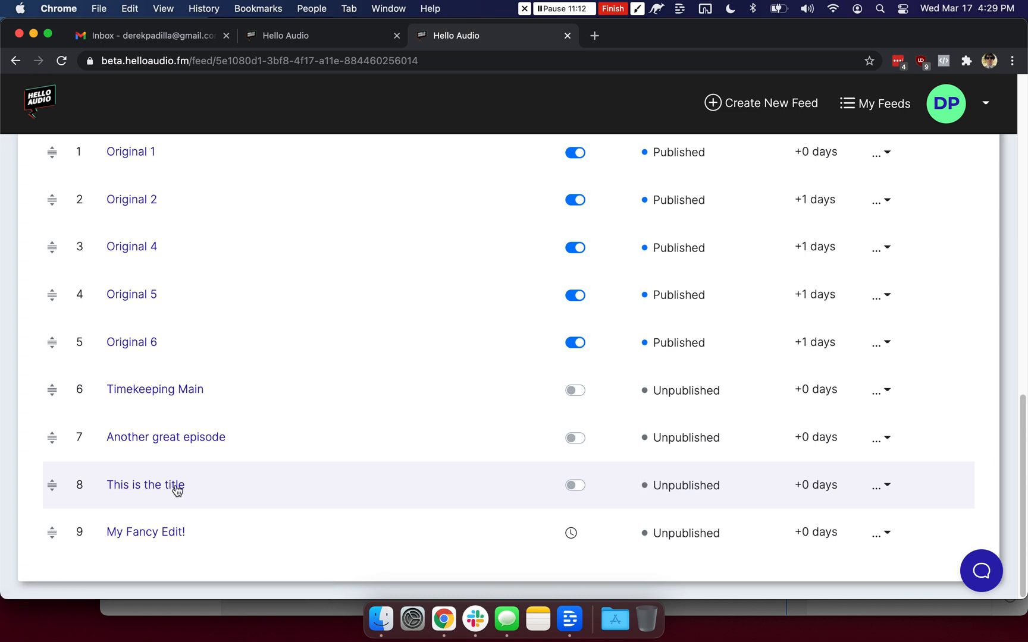
{"action": "left_click", "coordinate": [574, 487]}
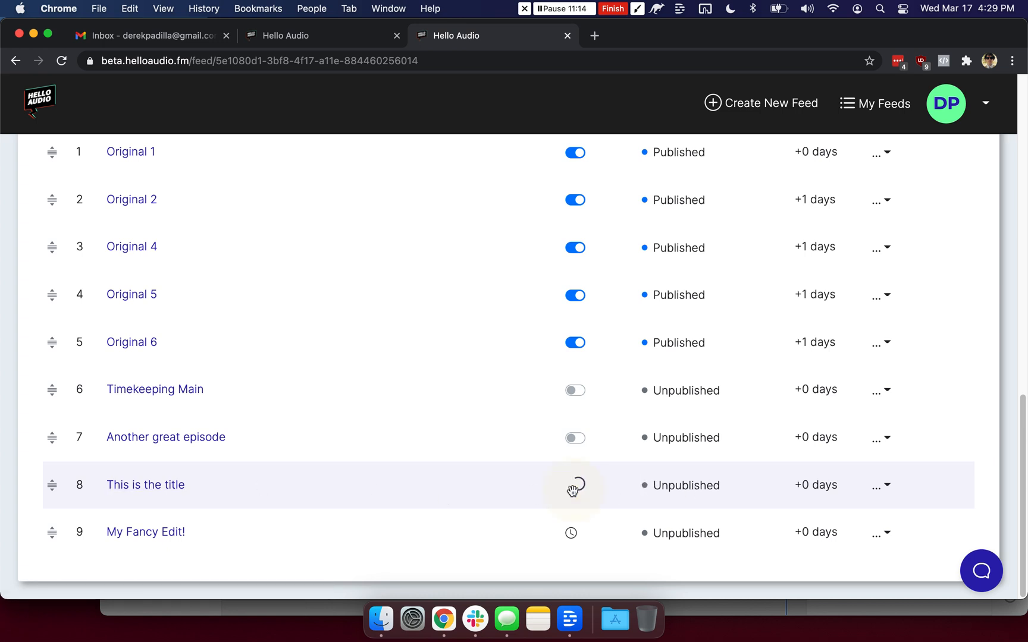